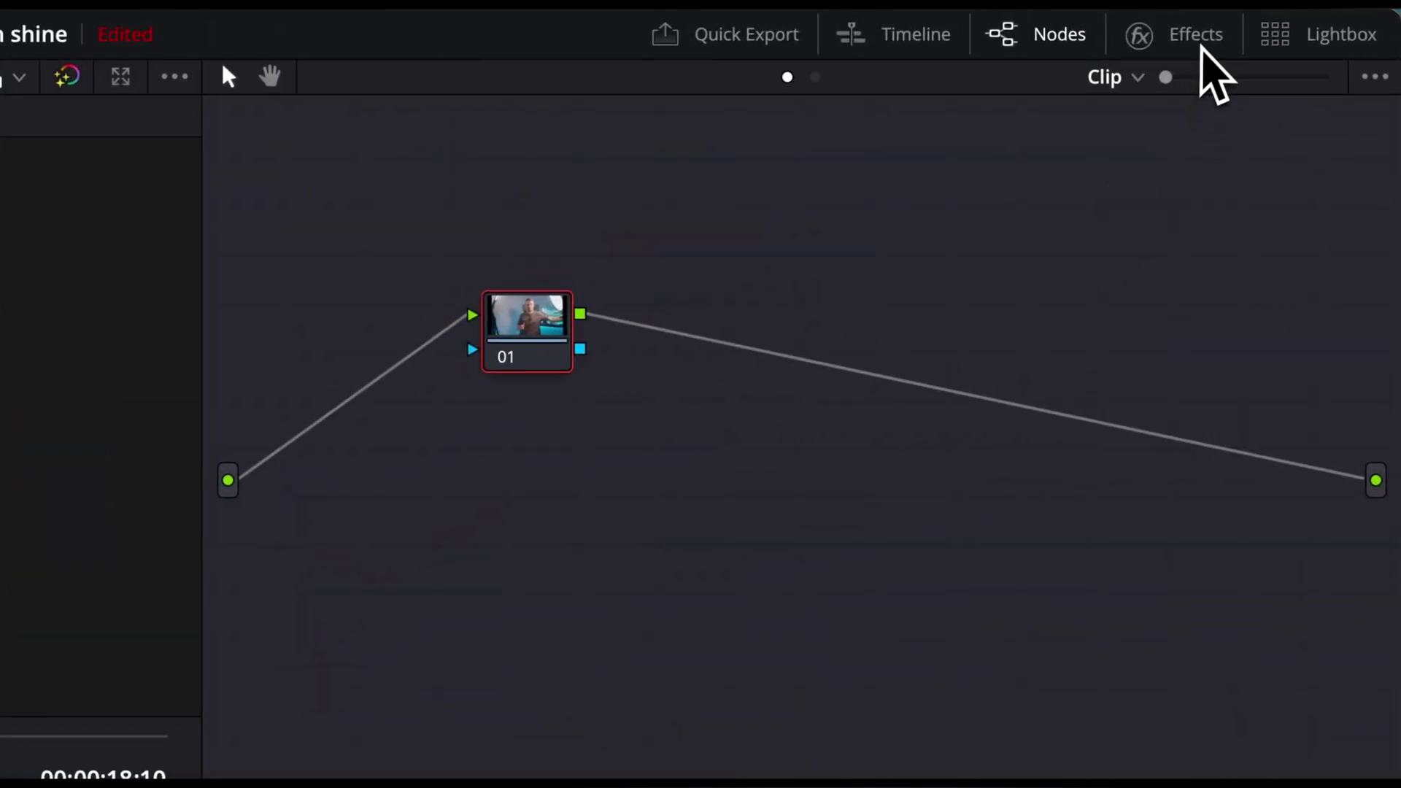
- Search the effects library for "face" and apply the AI Face Refinement effect to node 01
left_click(1200, 46)
left_click(1062, 131)
type("face")
left_click_drag(916, 241, 434, 335)
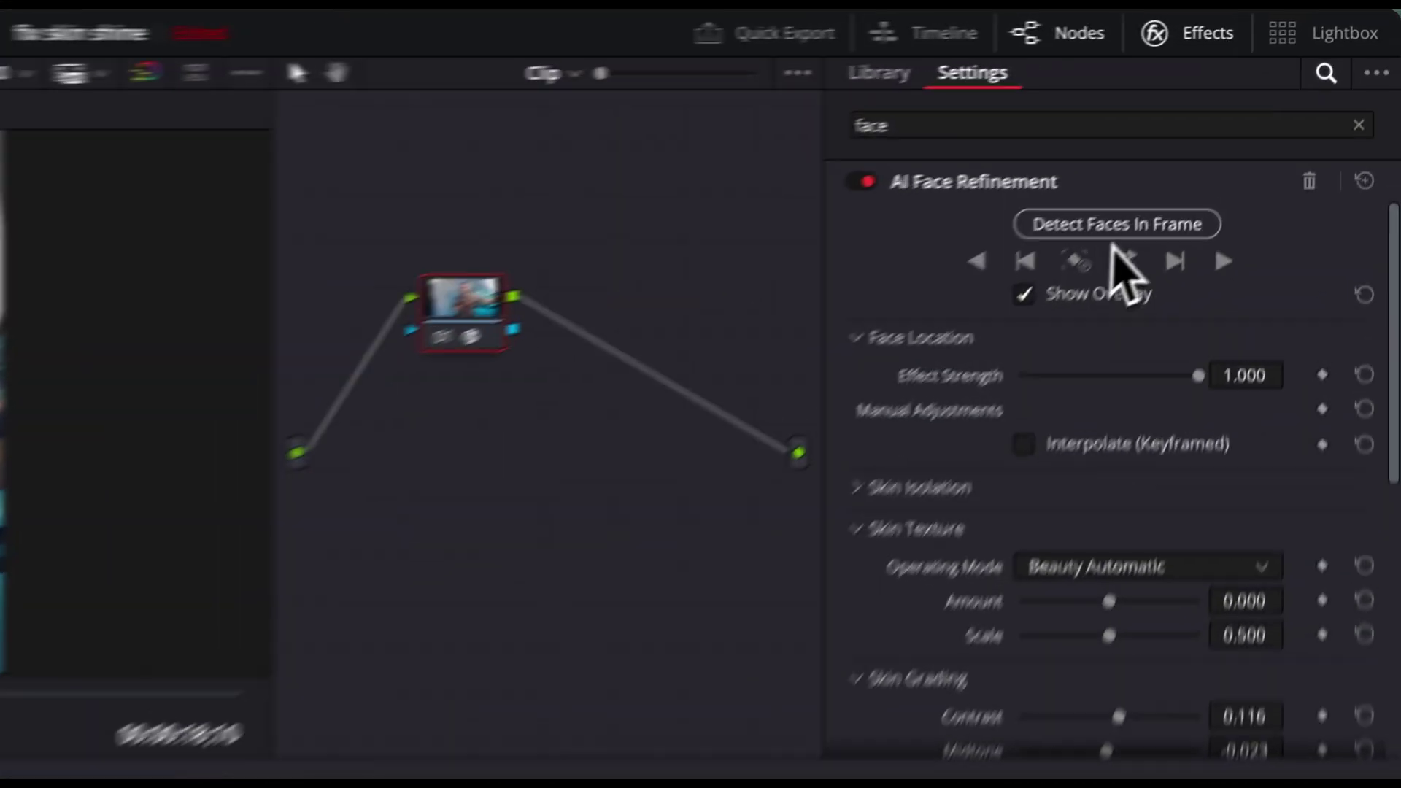
- Detect the face in the frame with the Open FX Overlay shown, and track it in both directions
left_click(1115, 232)
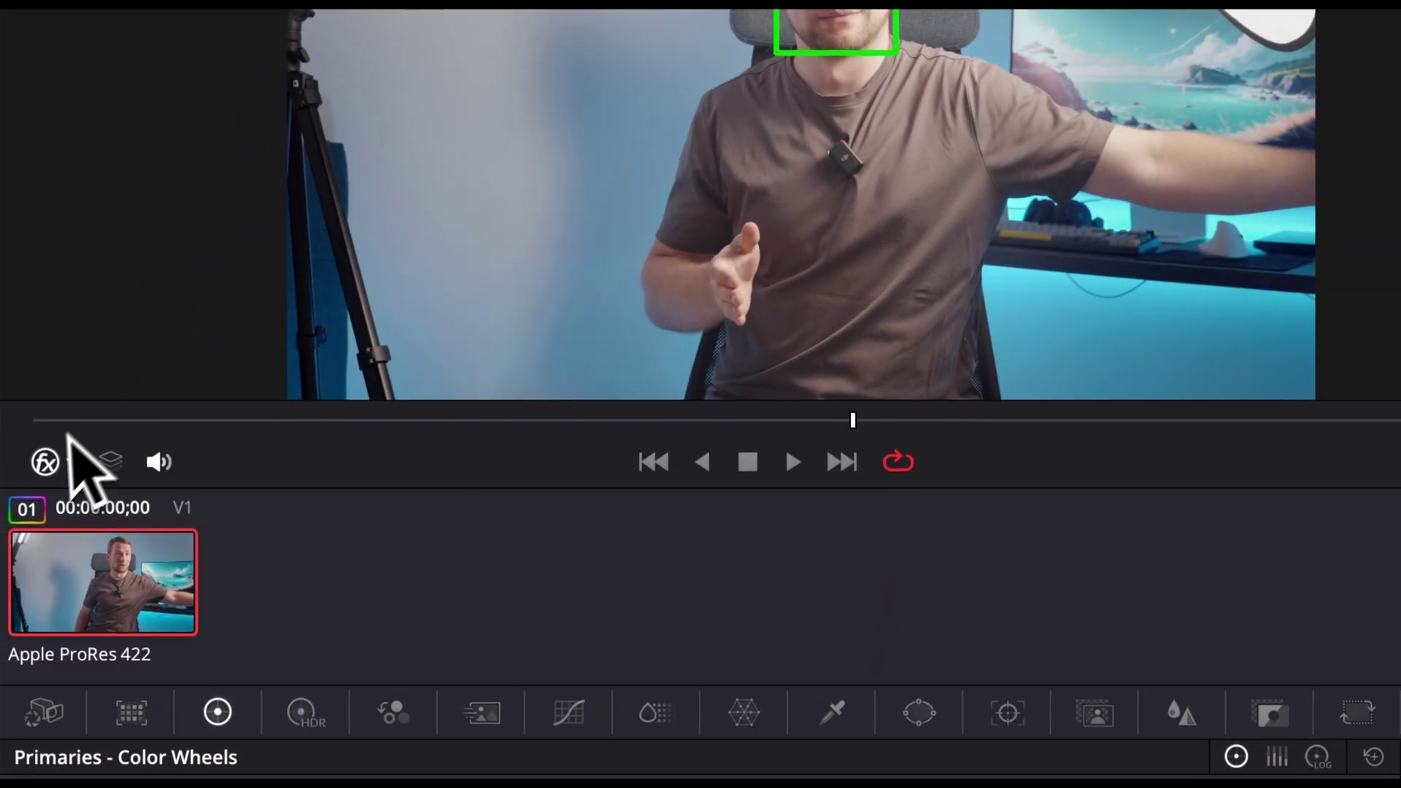
left_click(1, 726)
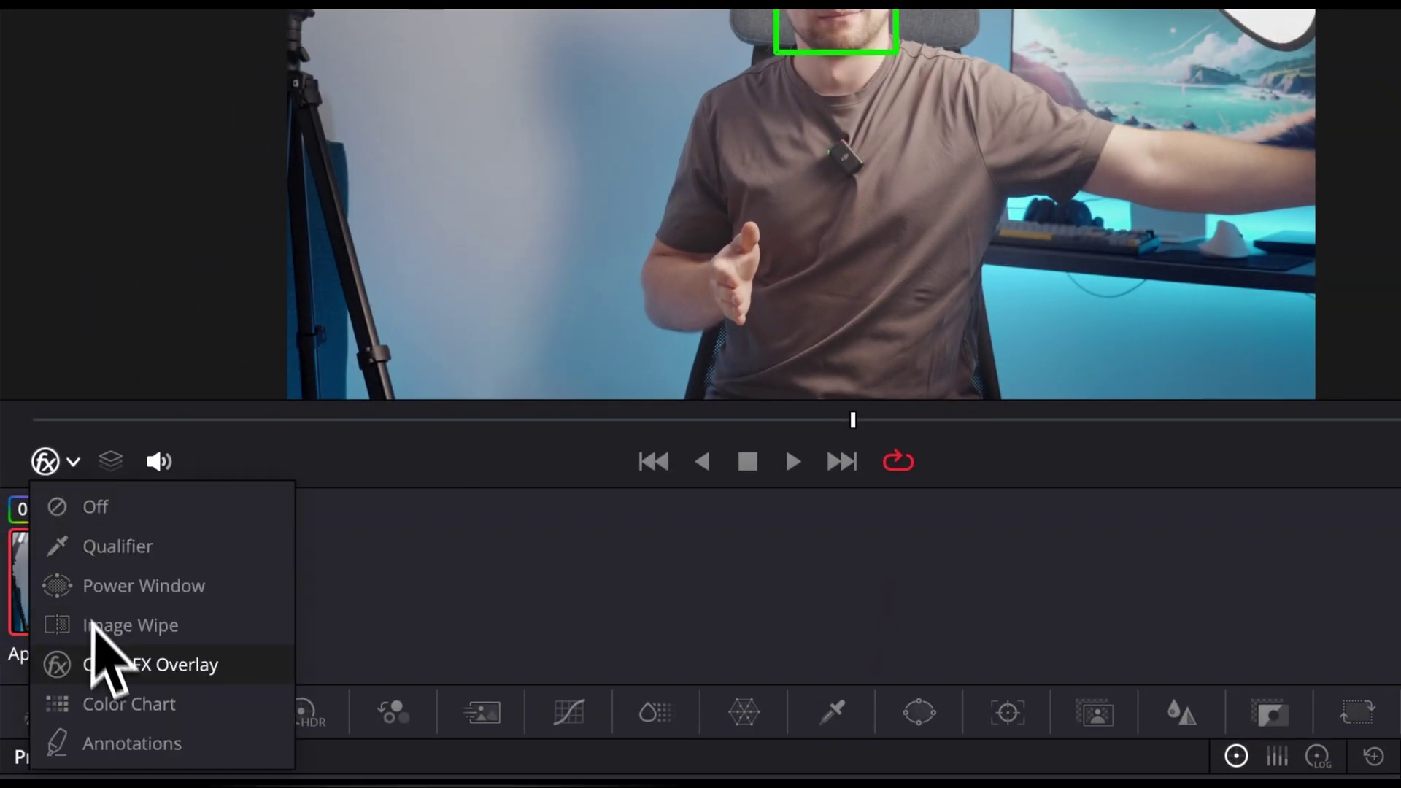
left_click(103, 666)
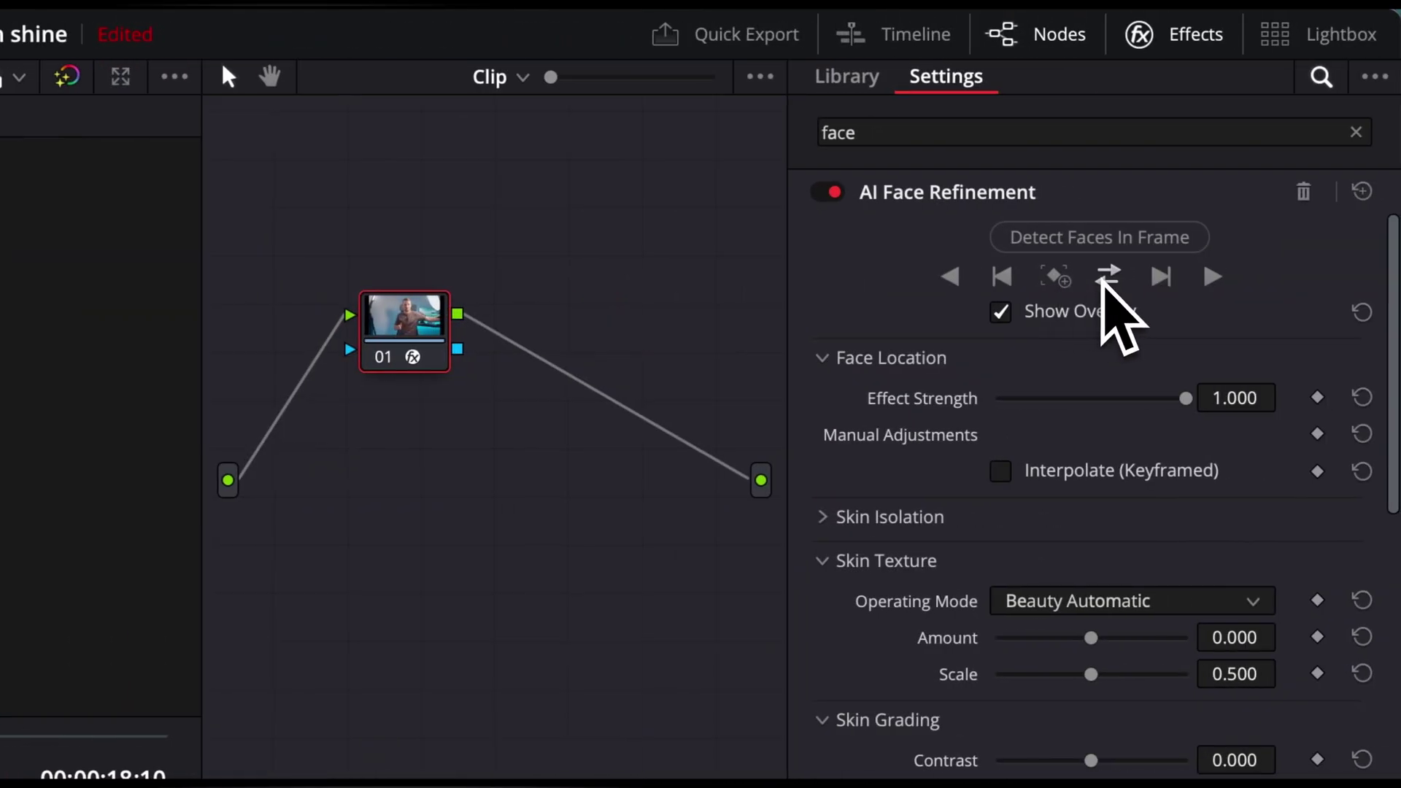
left_click(1104, 280)
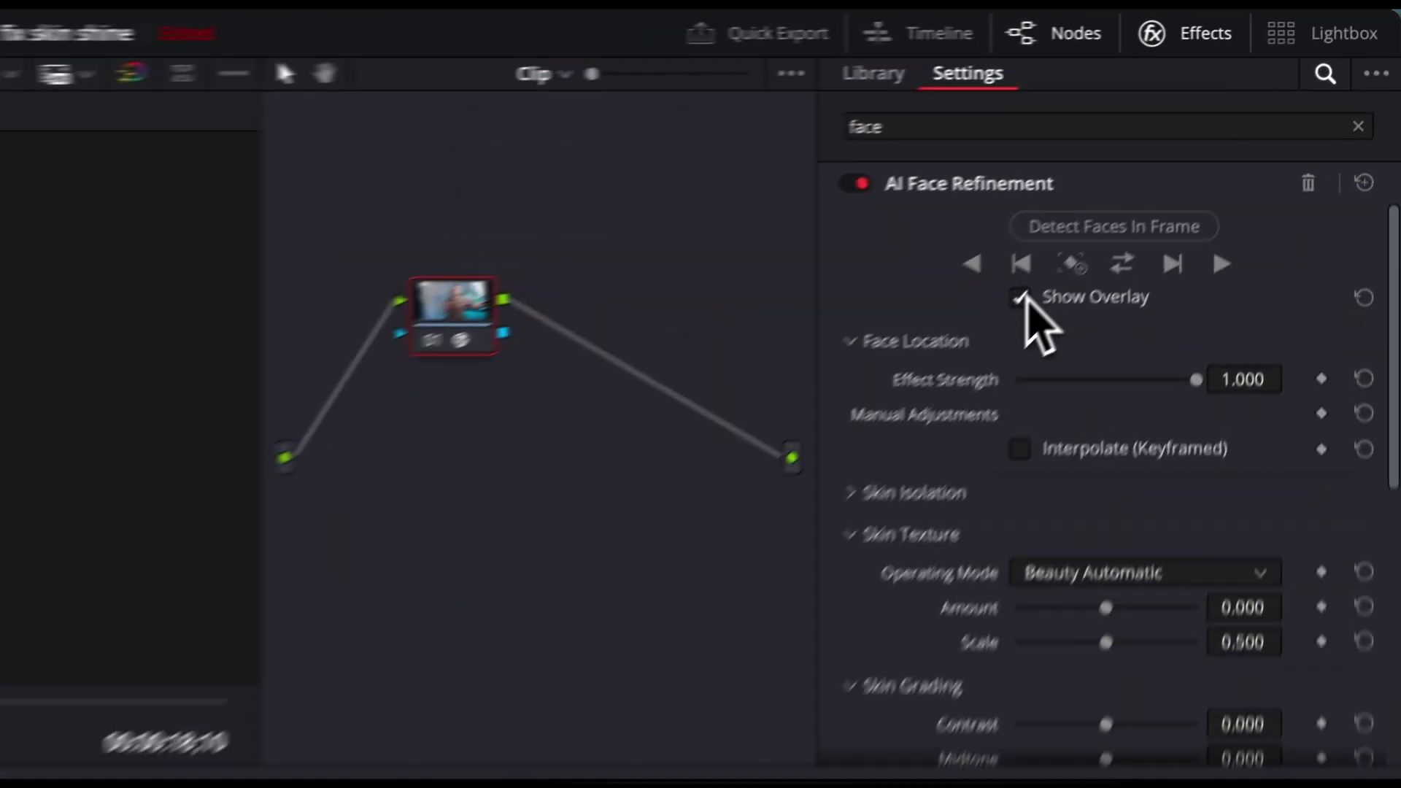
- Hide the face overlay and set Shine Removal to 0.628 in the skin grading settings
left_click(1201, 159)
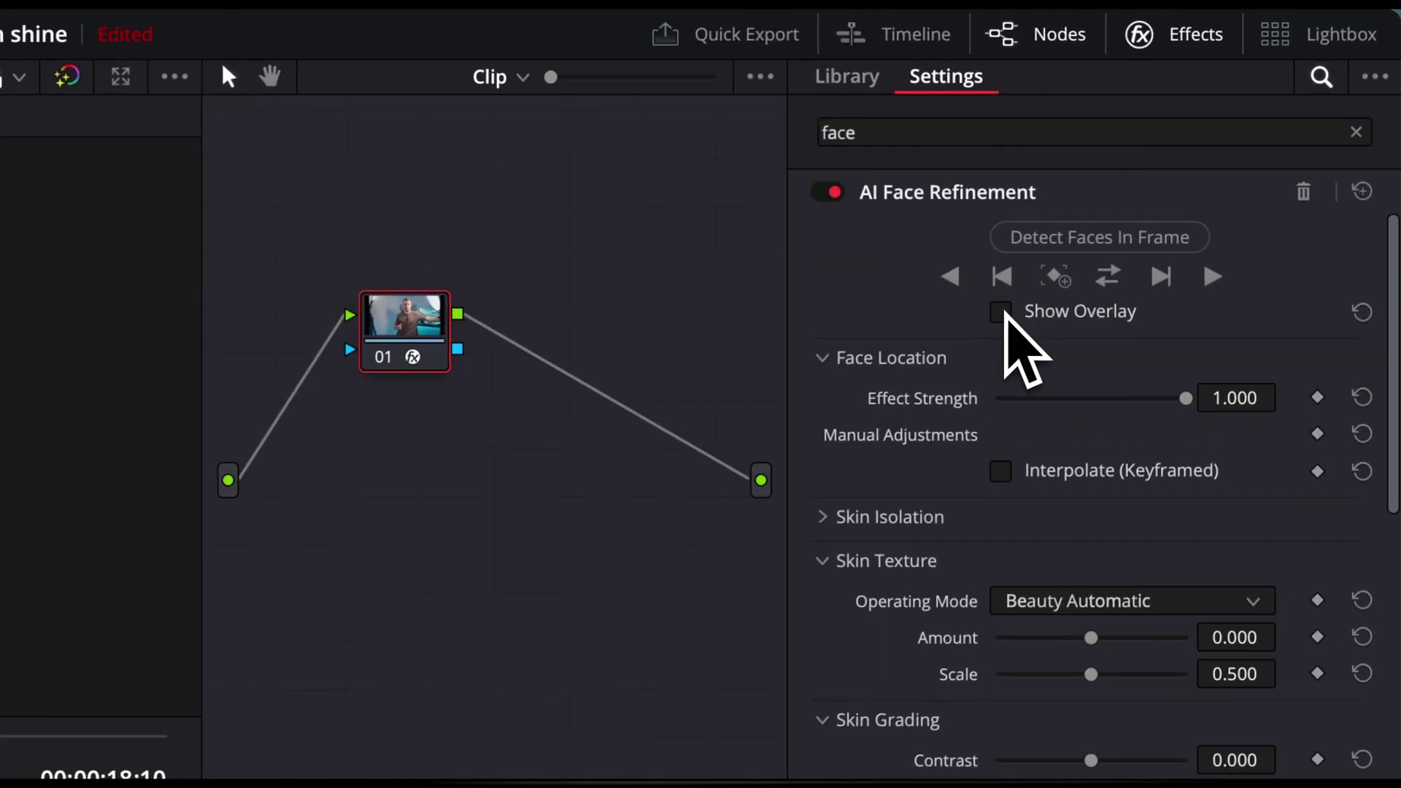
scroll(1006, 313, "down", 6)
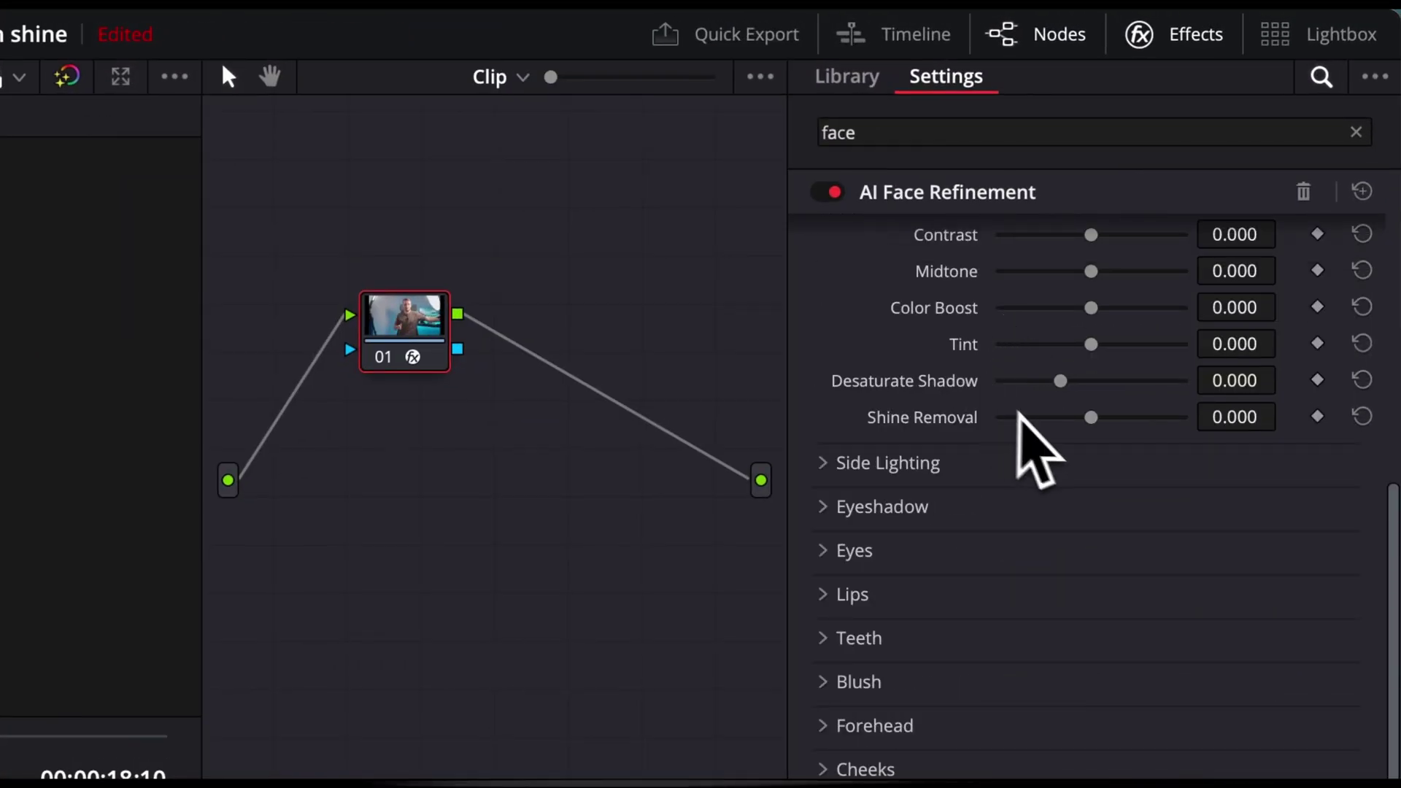
left_click_drag(1088, 418, 1179, 431)
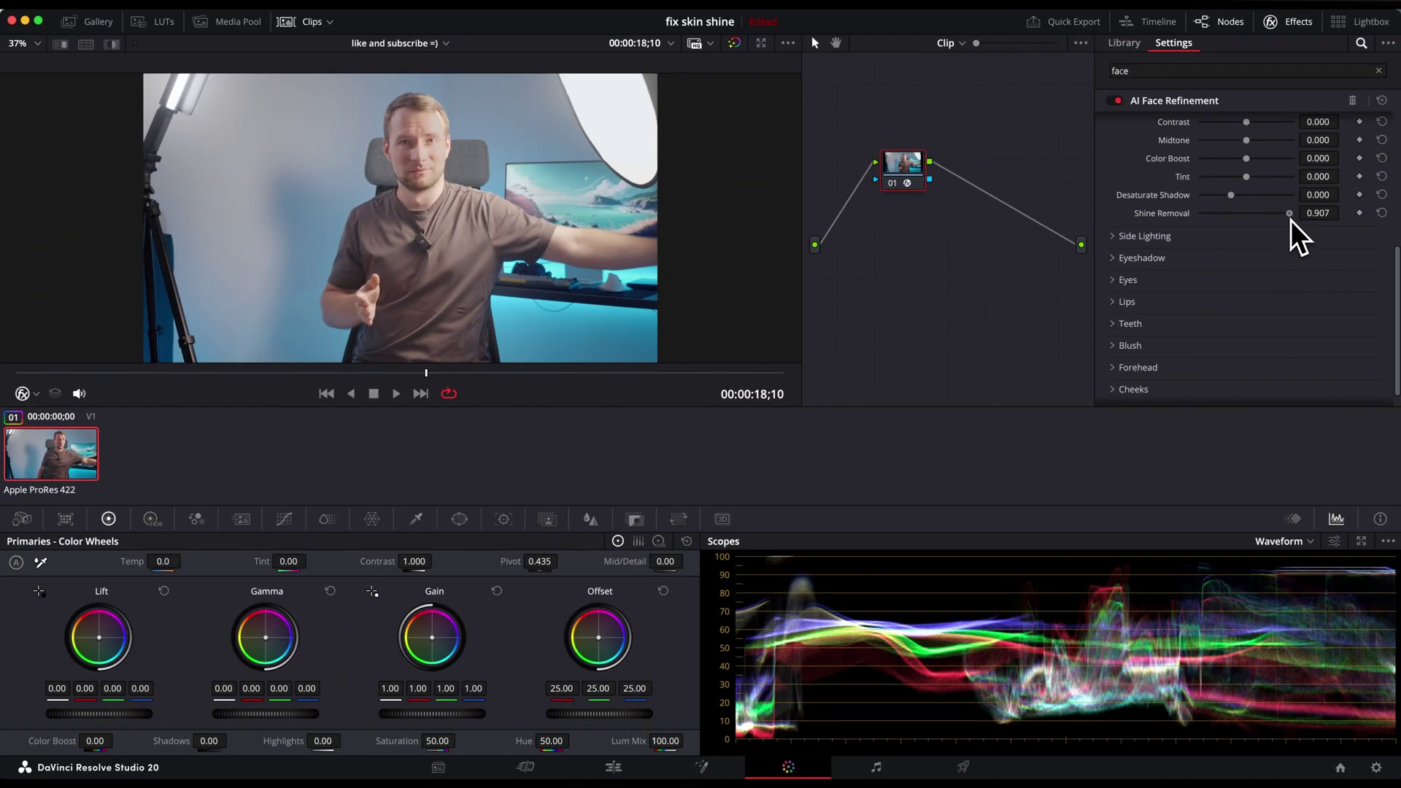
left_click_drag(1285, 220, 1273, 219)
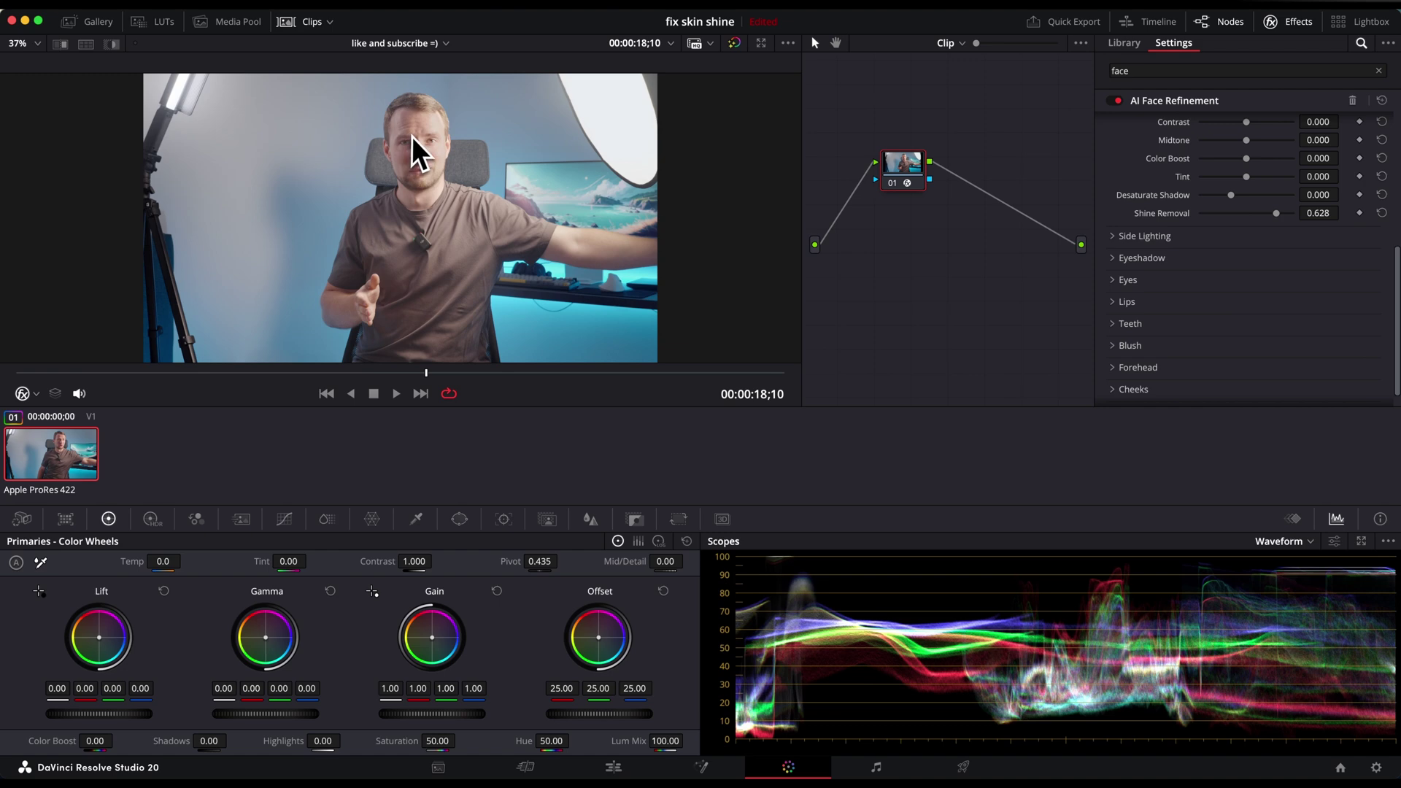
scroll(411, 139, "up", 5)
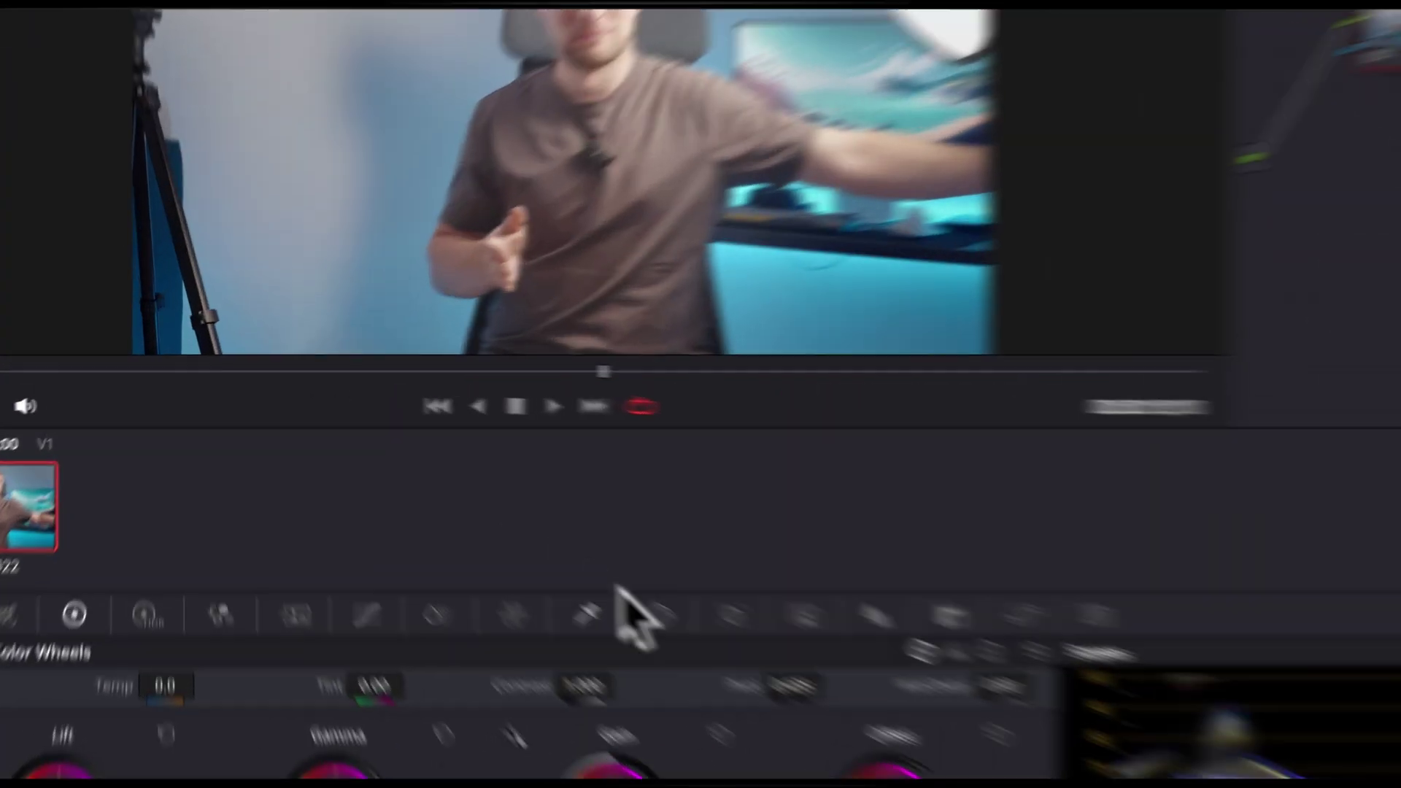
- Sample the shiny skin on the forehead with the HSL Qualifier and highlight the selection in the viewer
left_click(416, 519)
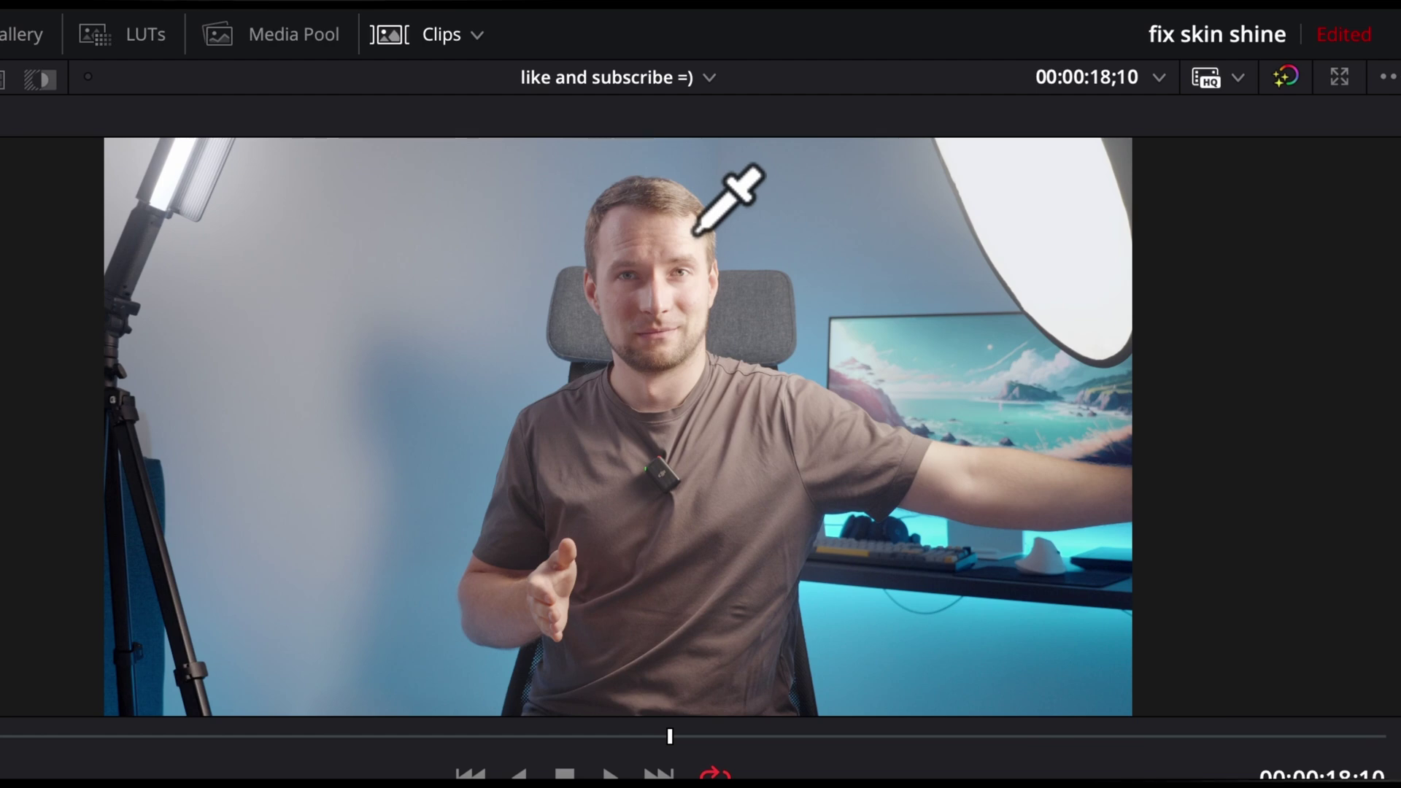
key("shift+h")
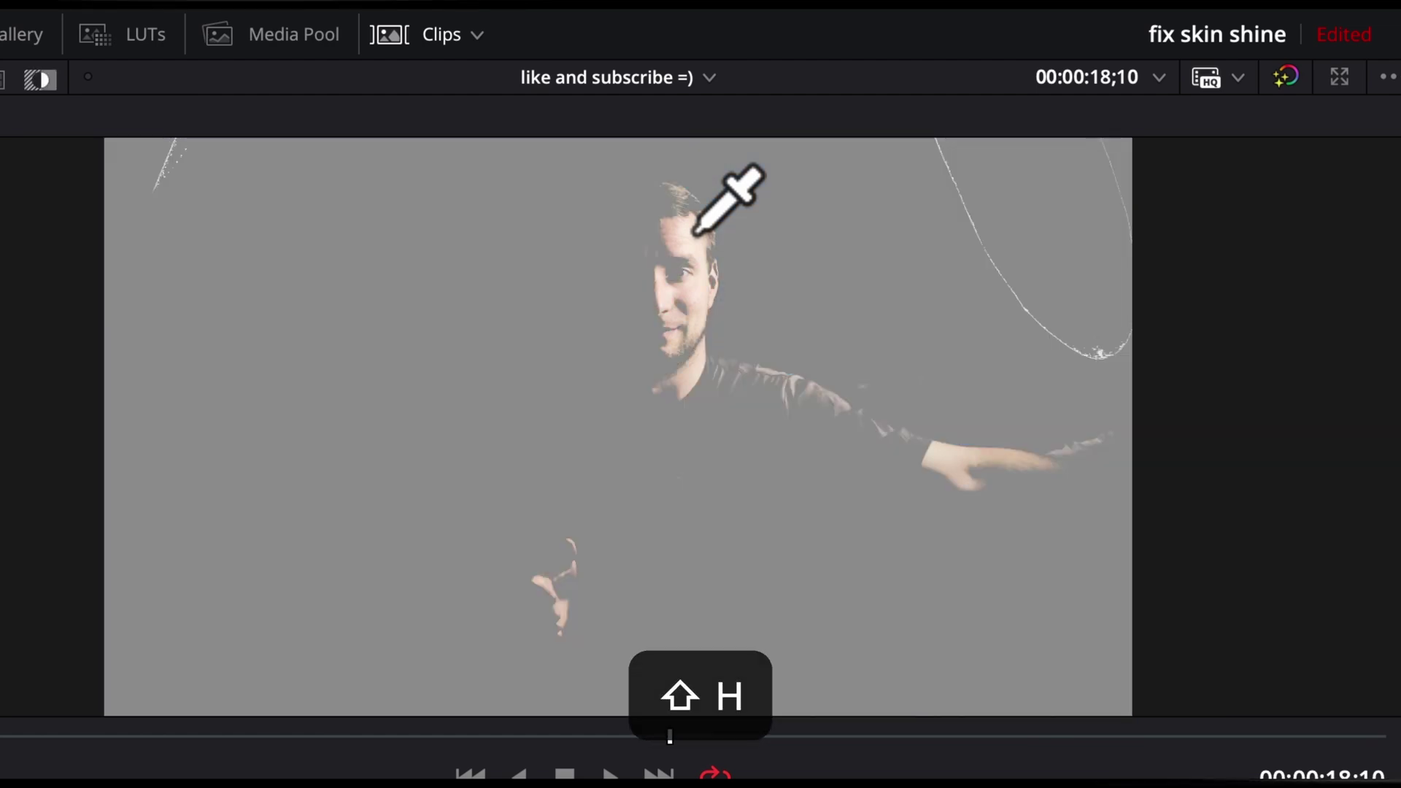
scroll(695, 232, "up", 5)
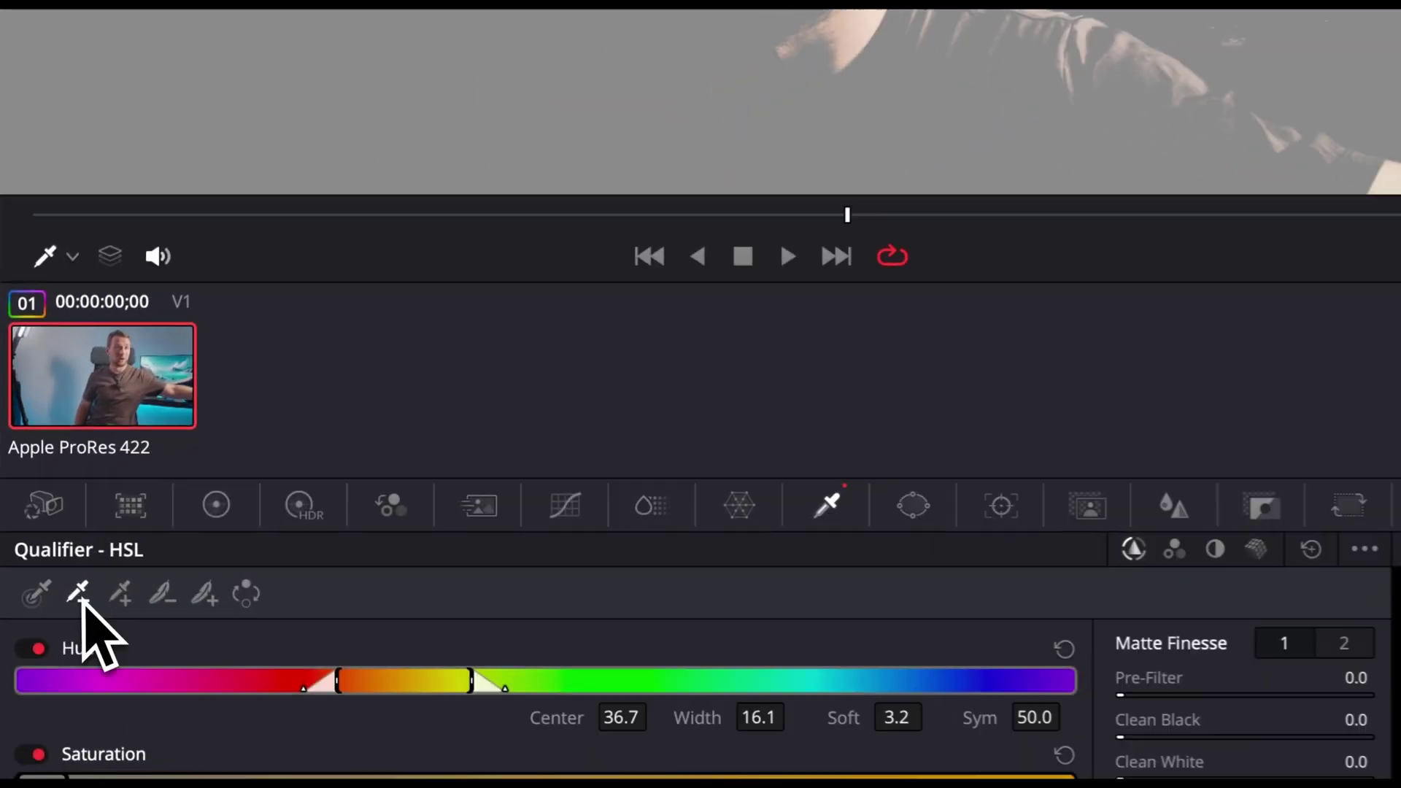
- Refine the qualifier selection by subtracting and adding color samples on the face
left_click(39, 562)
left_click(539, 299)
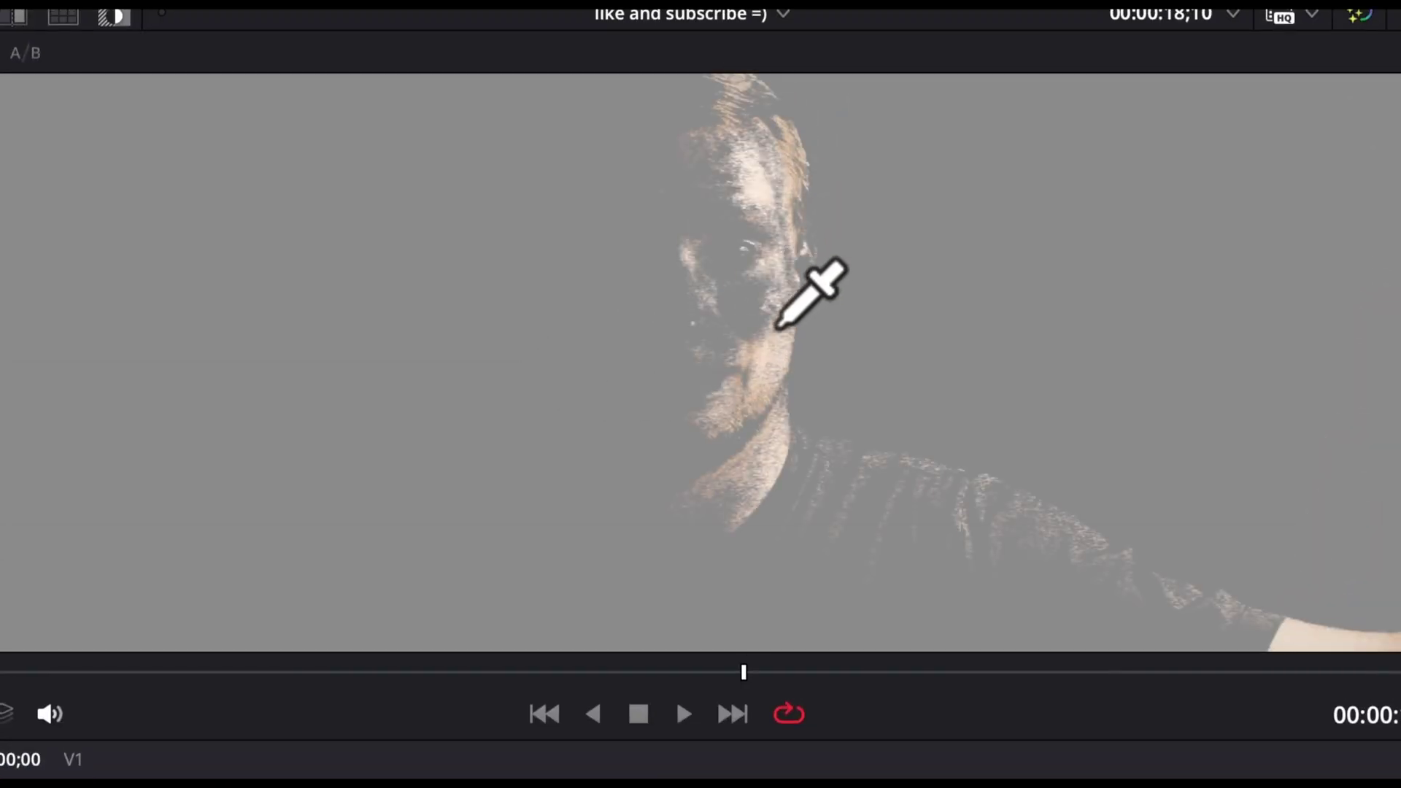
left_click(889, 0)
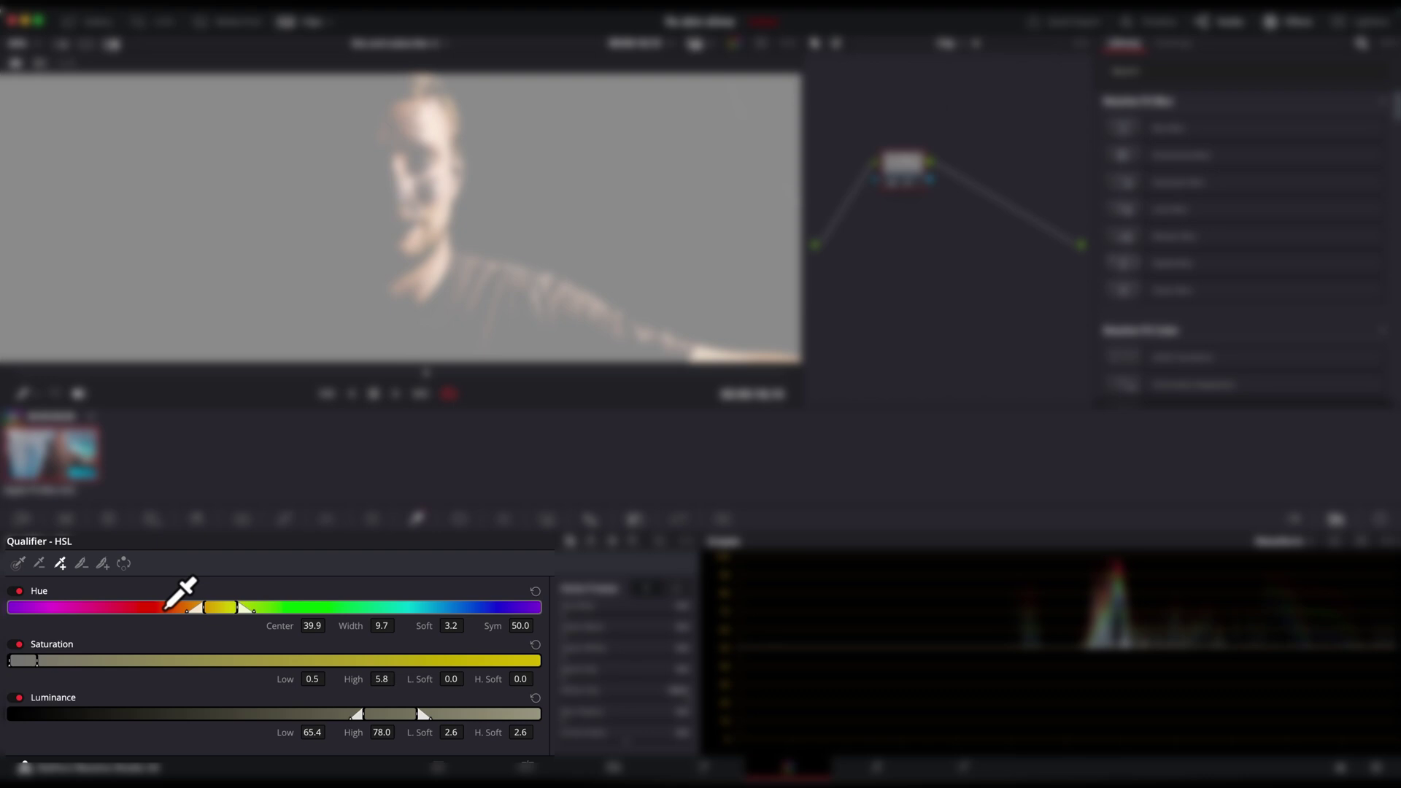
- Adjust the qualifier to Hue Width 17.3, Soft 3.9; Saturation High 92.9, Soft 1.6 and 3.0; Luminance 69.8 to 99.4, Soft 3.7 and 3.9
left_click_drag(421, 713, 471, 721)
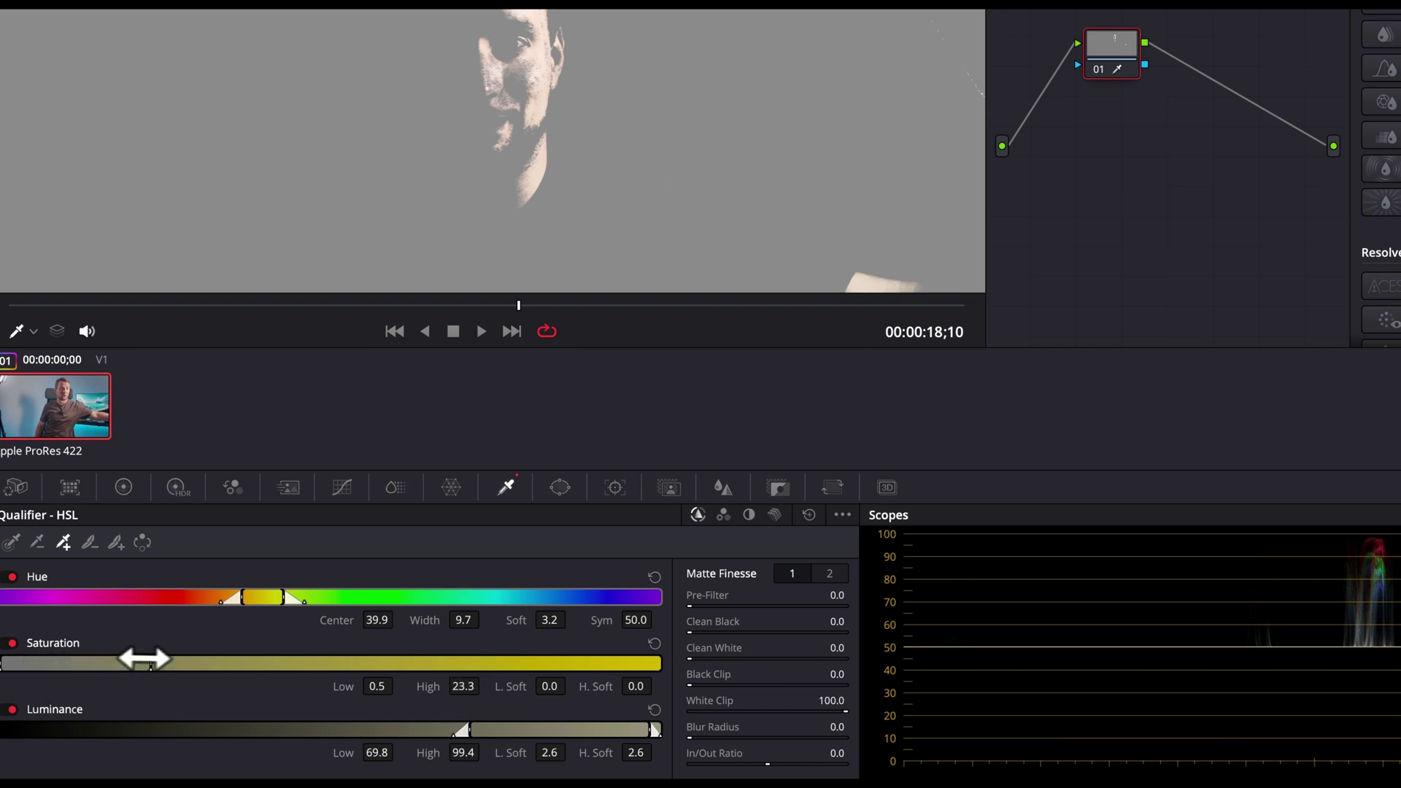
left_click_drag(144, 659, 613, 663)
left_click_drag(241, 595, 23, 614)
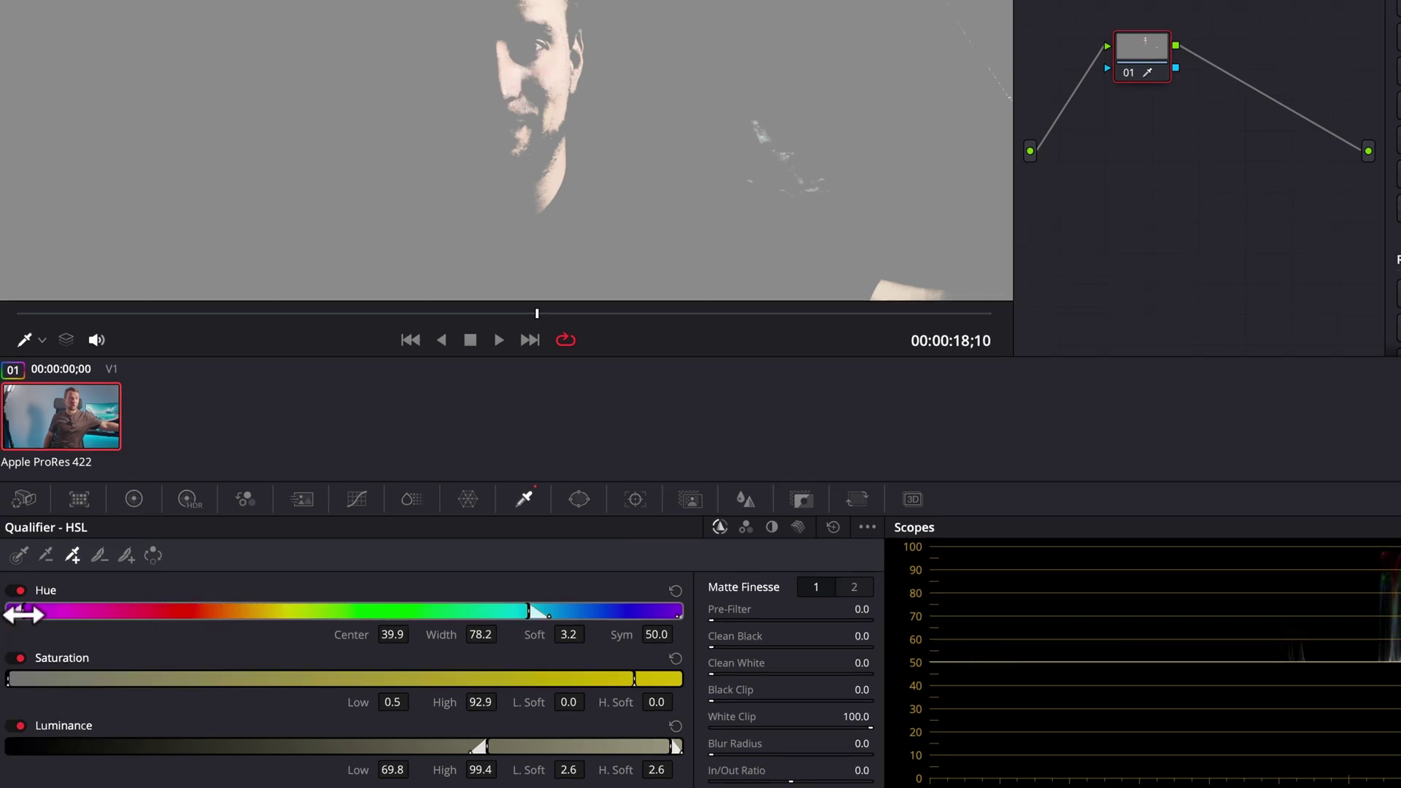
left_click_drag(232, 608, 227, 607)
left_click_drag(675, 703, 679, 701)
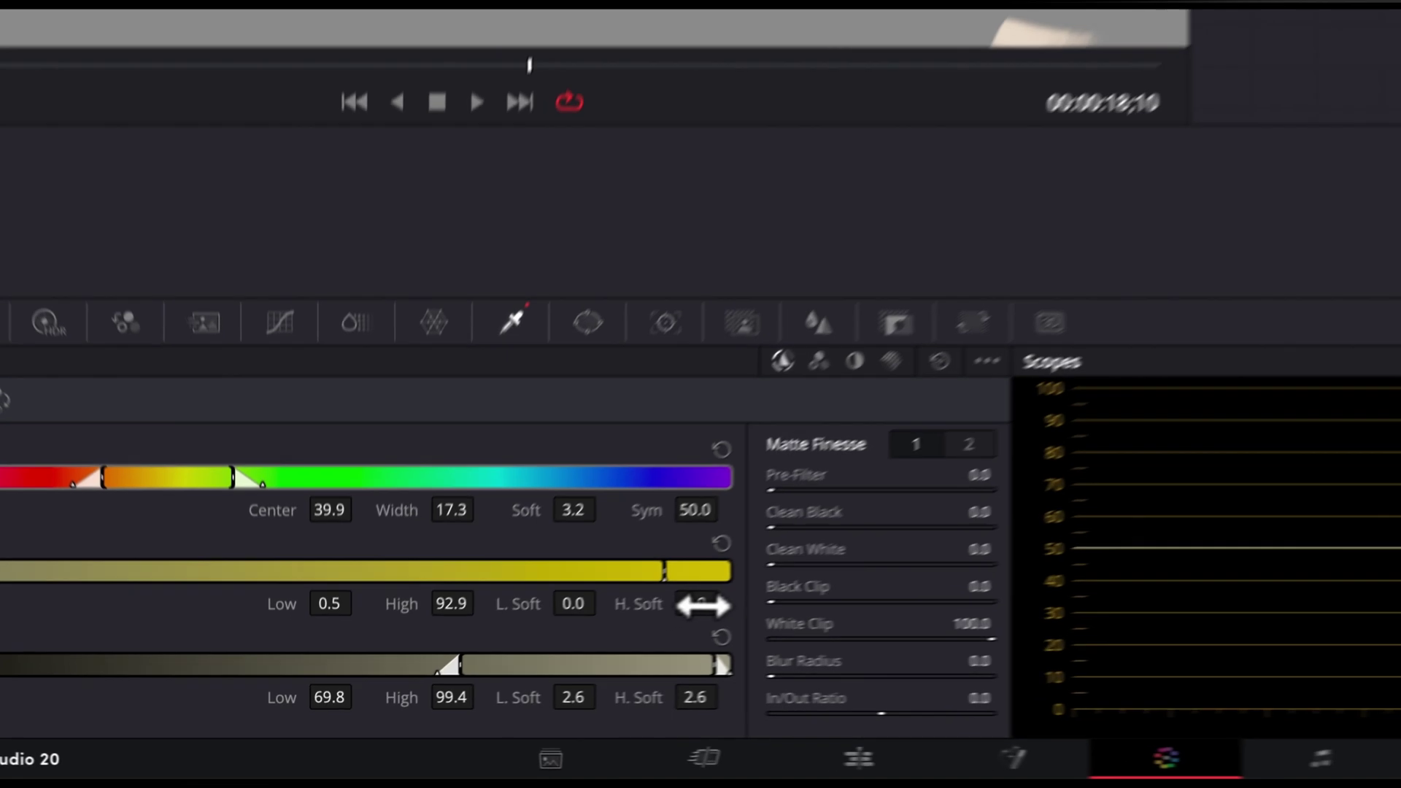
left_click_drag(784, 577, 787, 575)
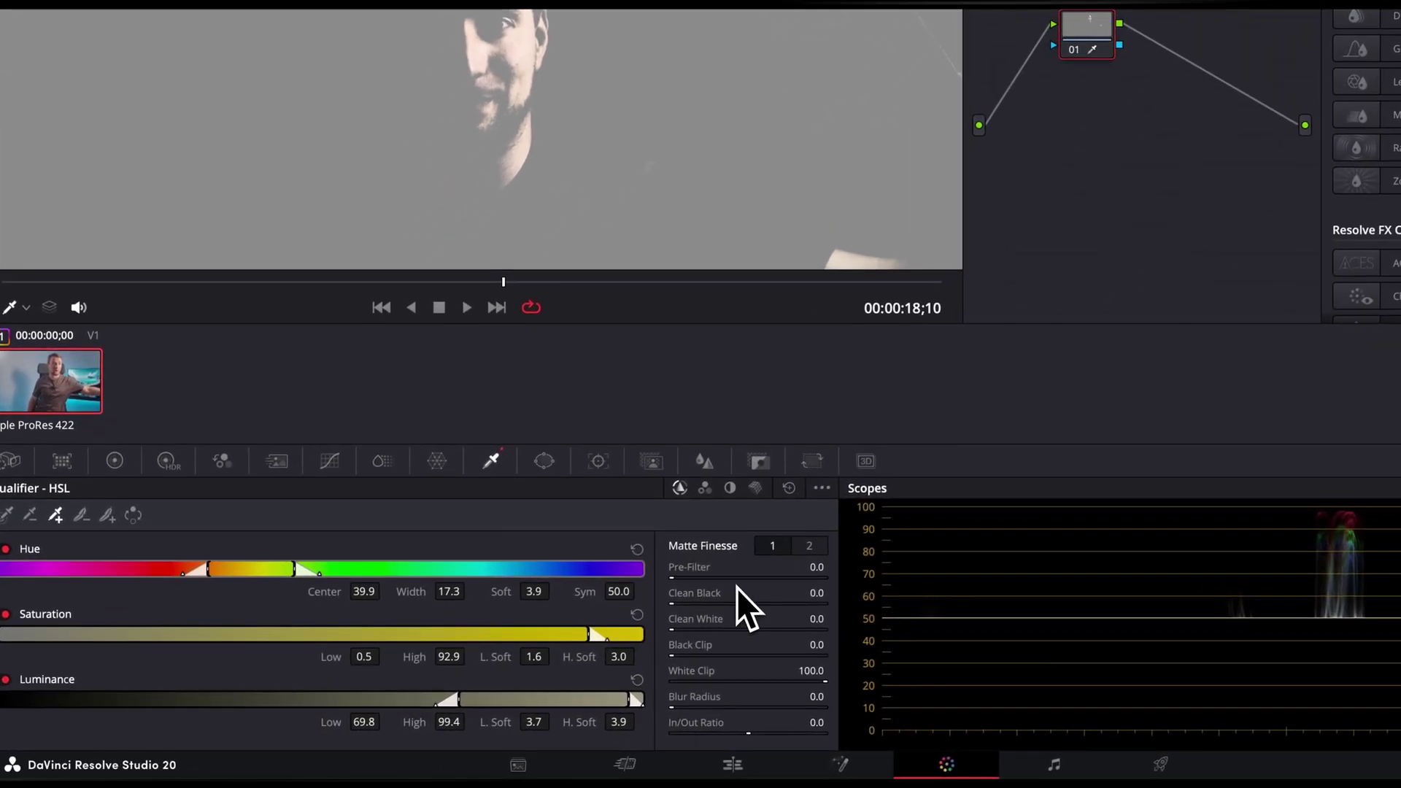
- Set Matte Finesse to Clean Black 4.7, Clean White 11.6, Denoise 5.5 and Post-Filter 2.1, and turn off the highlight view
left_click_drag(737, 588, 744, 588)
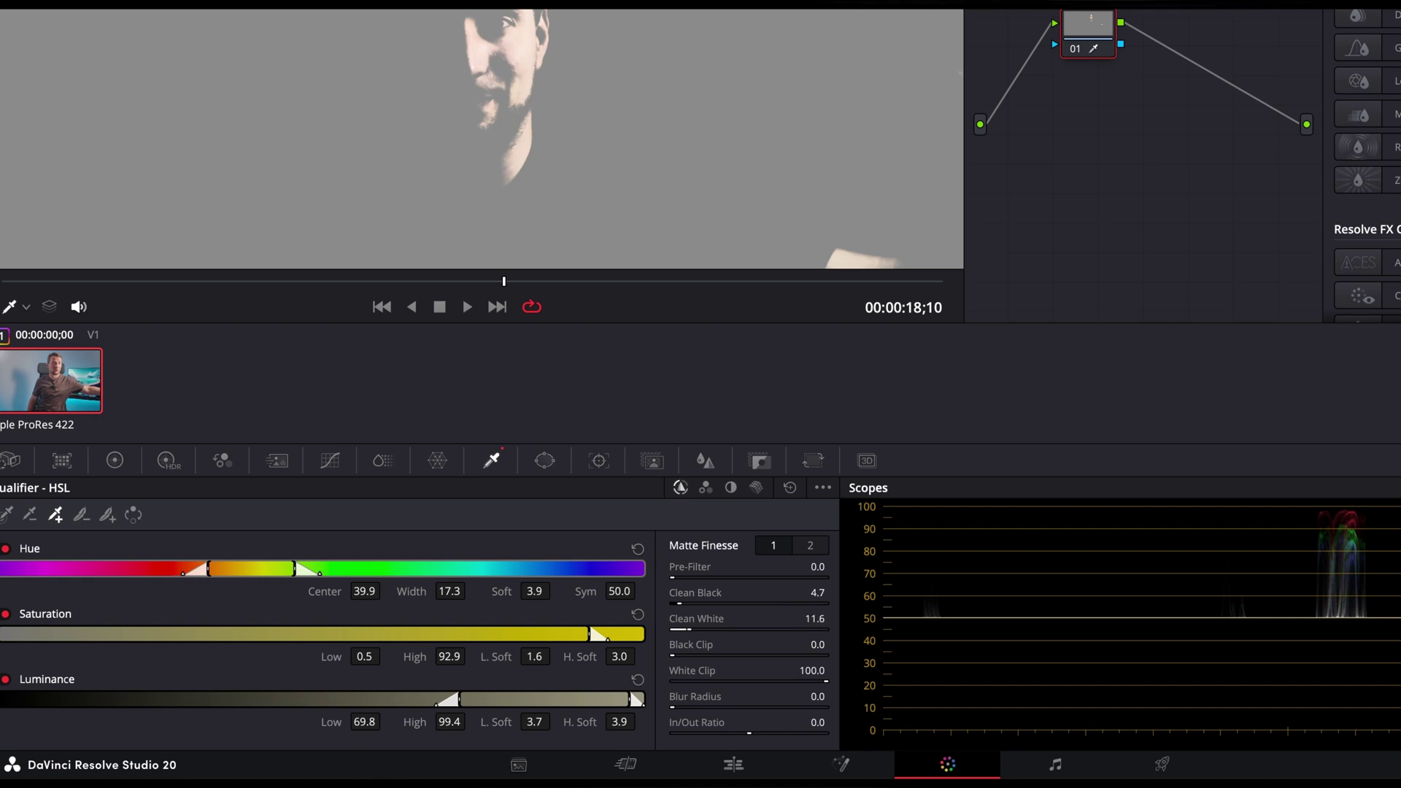
left_click(807, 548)
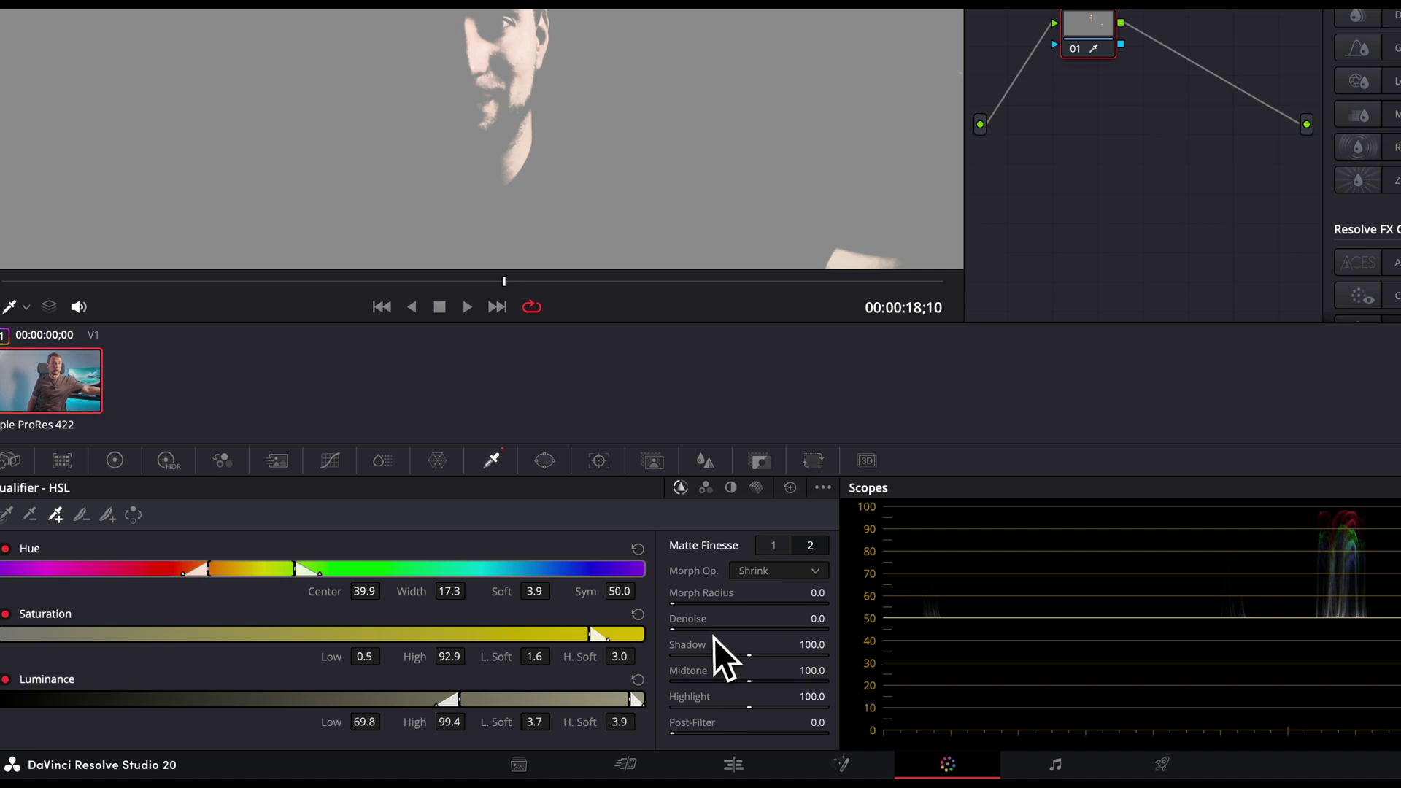
left_click(769, 550)
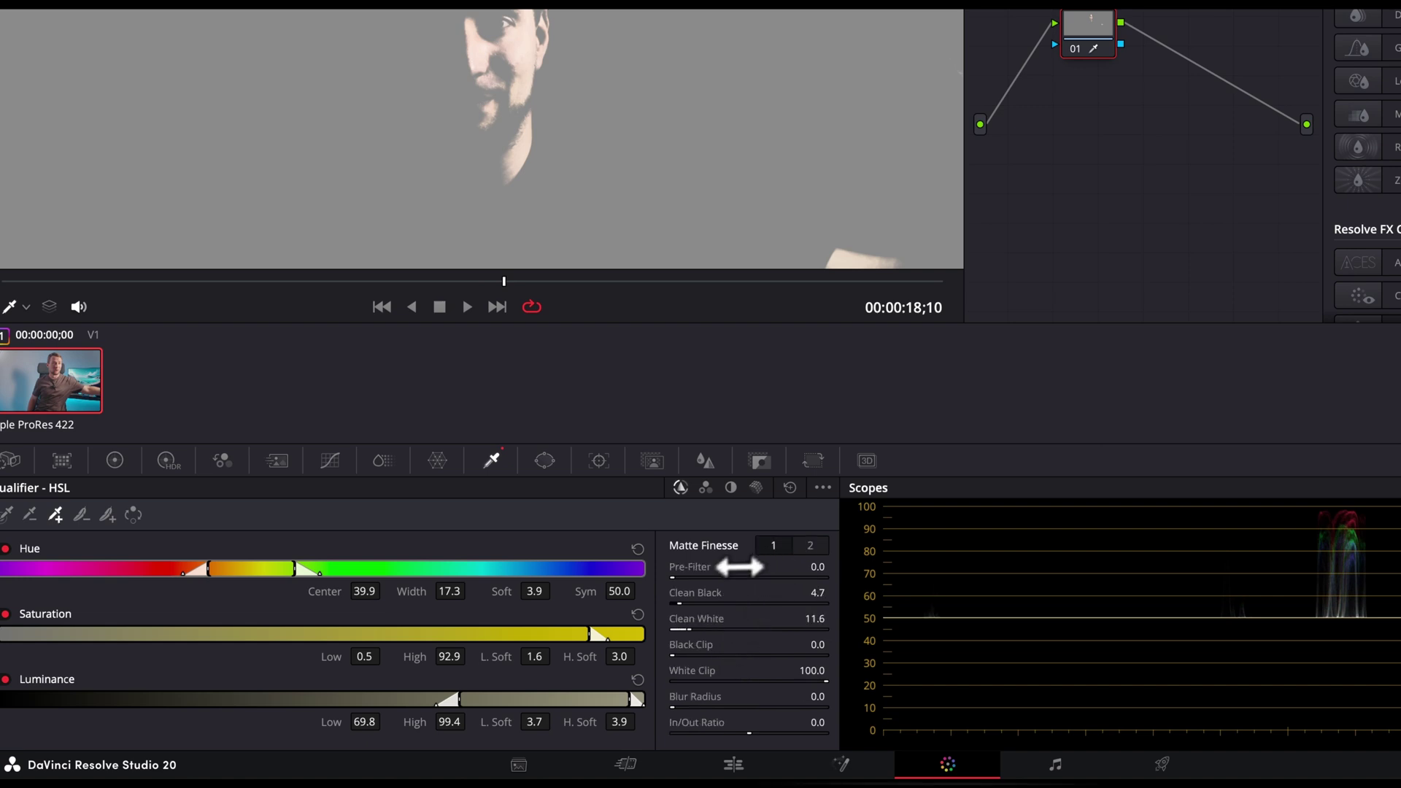
left_click(808, 547)
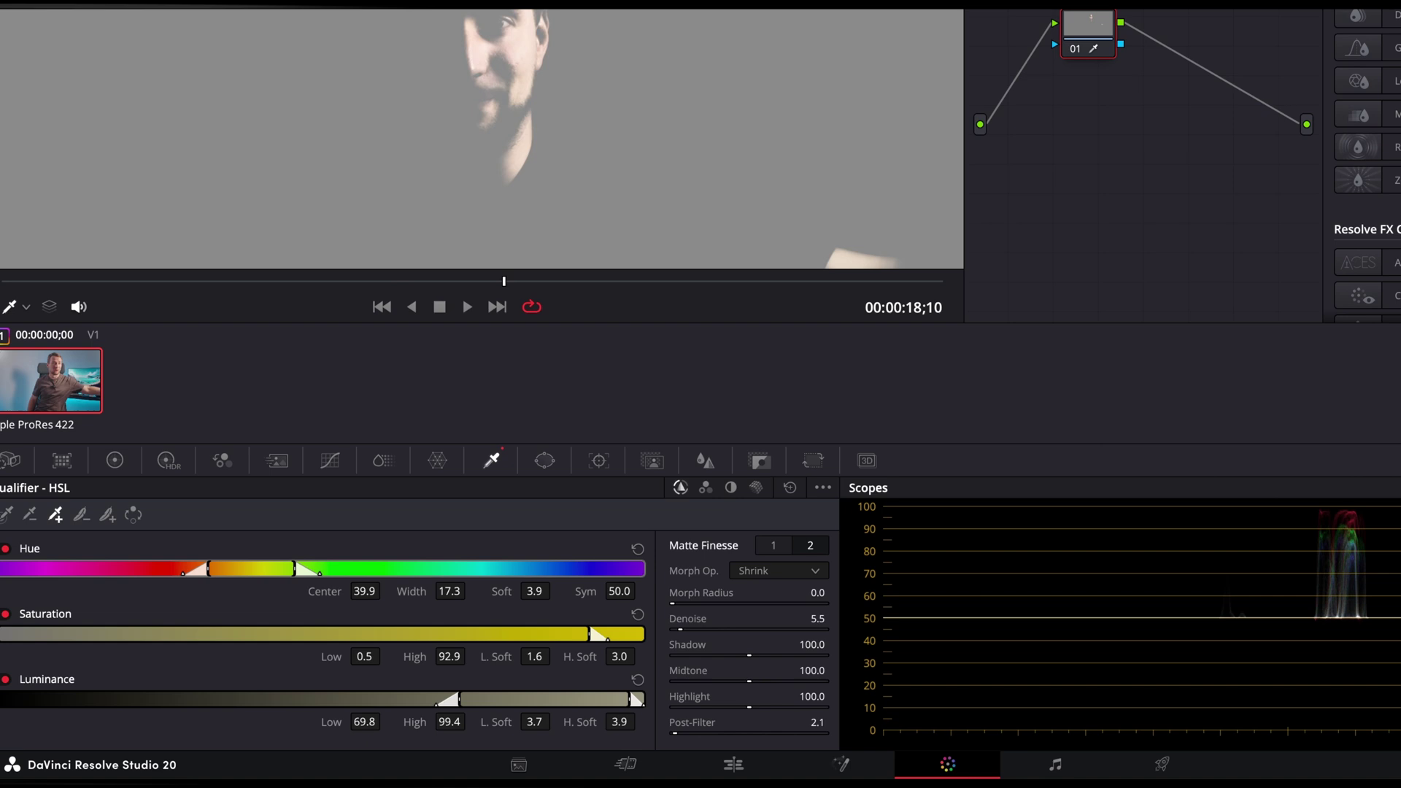
key("shift+h")
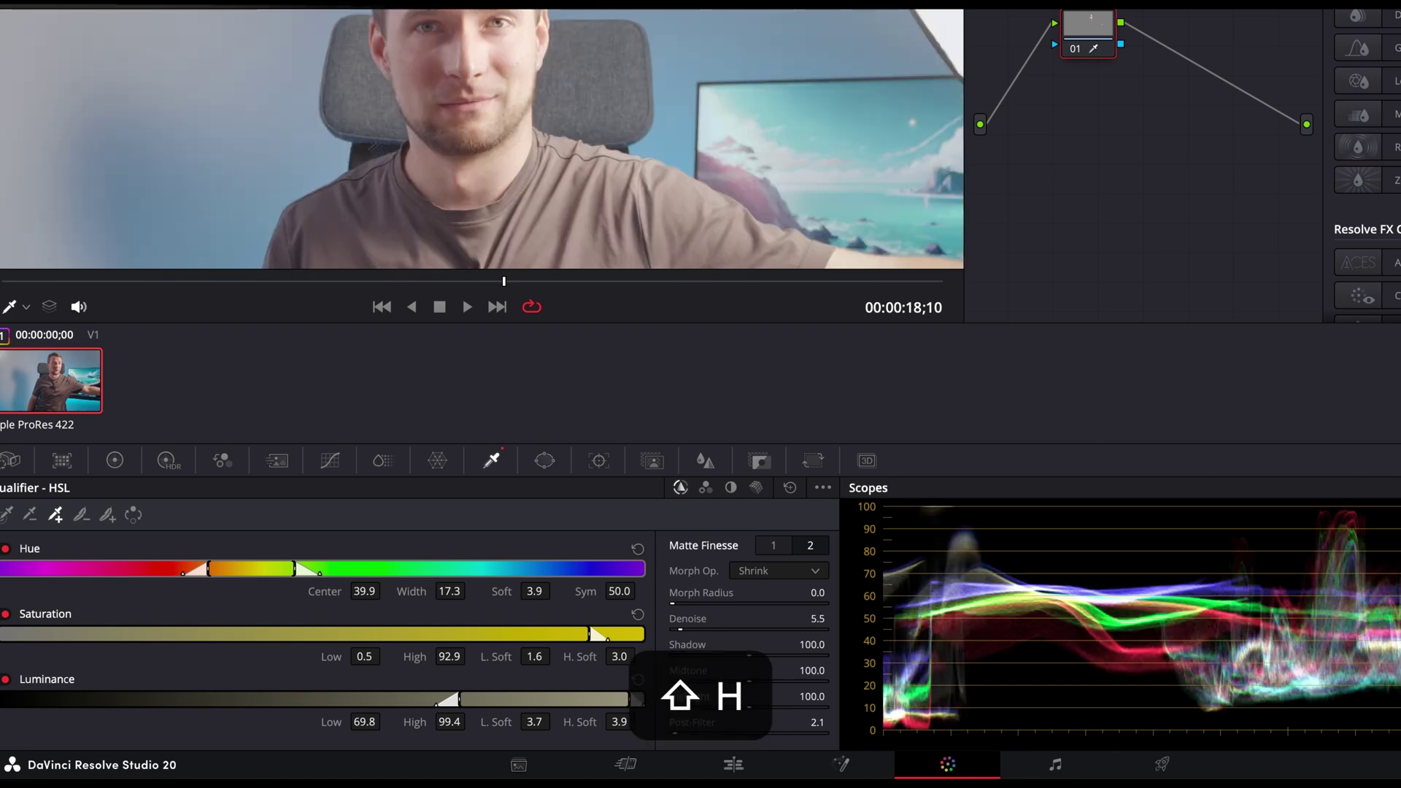
- Try lowering the primary Highlights to -38.50 on the qualified skin, and reset the value
left_click(115, 460)
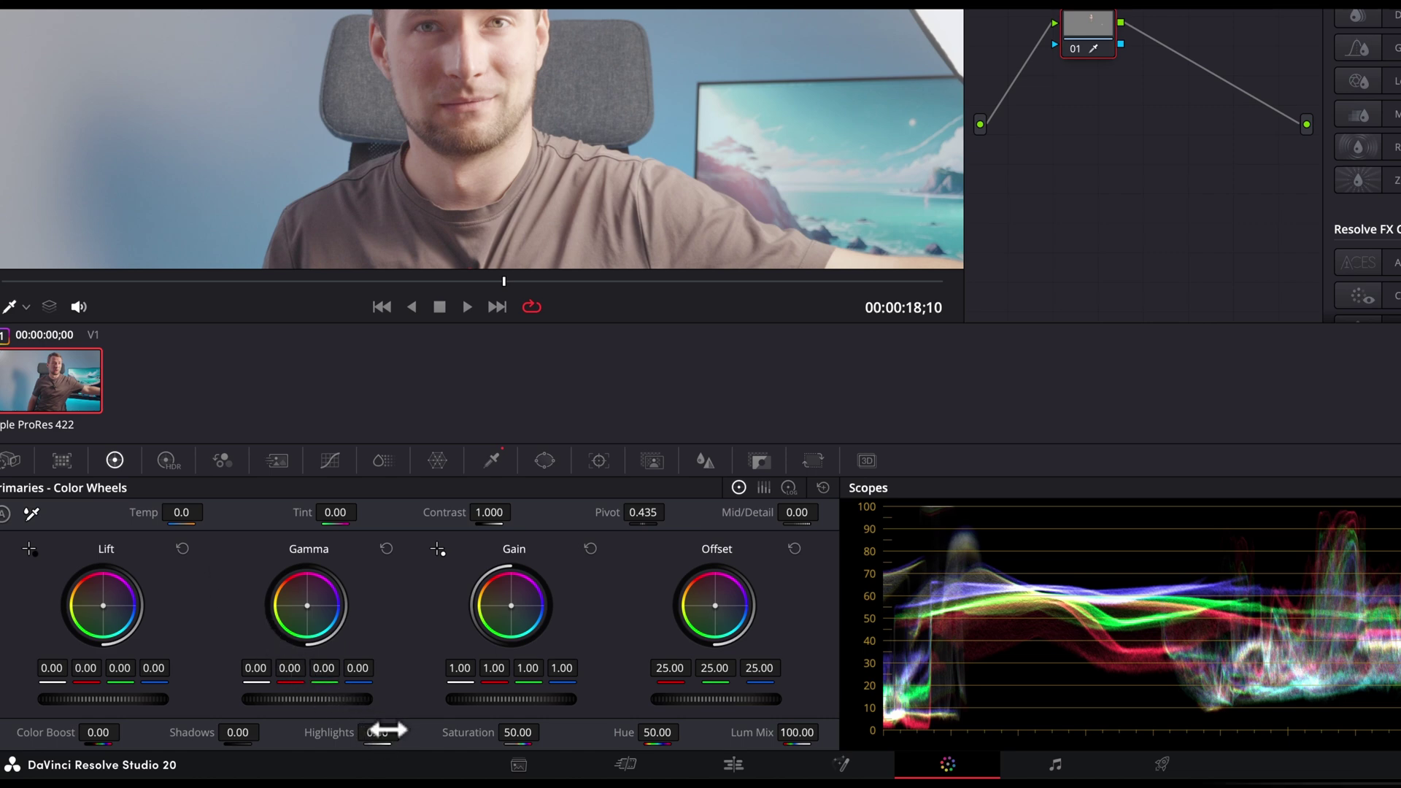
left_click_drag(386, 729, 343, 729)
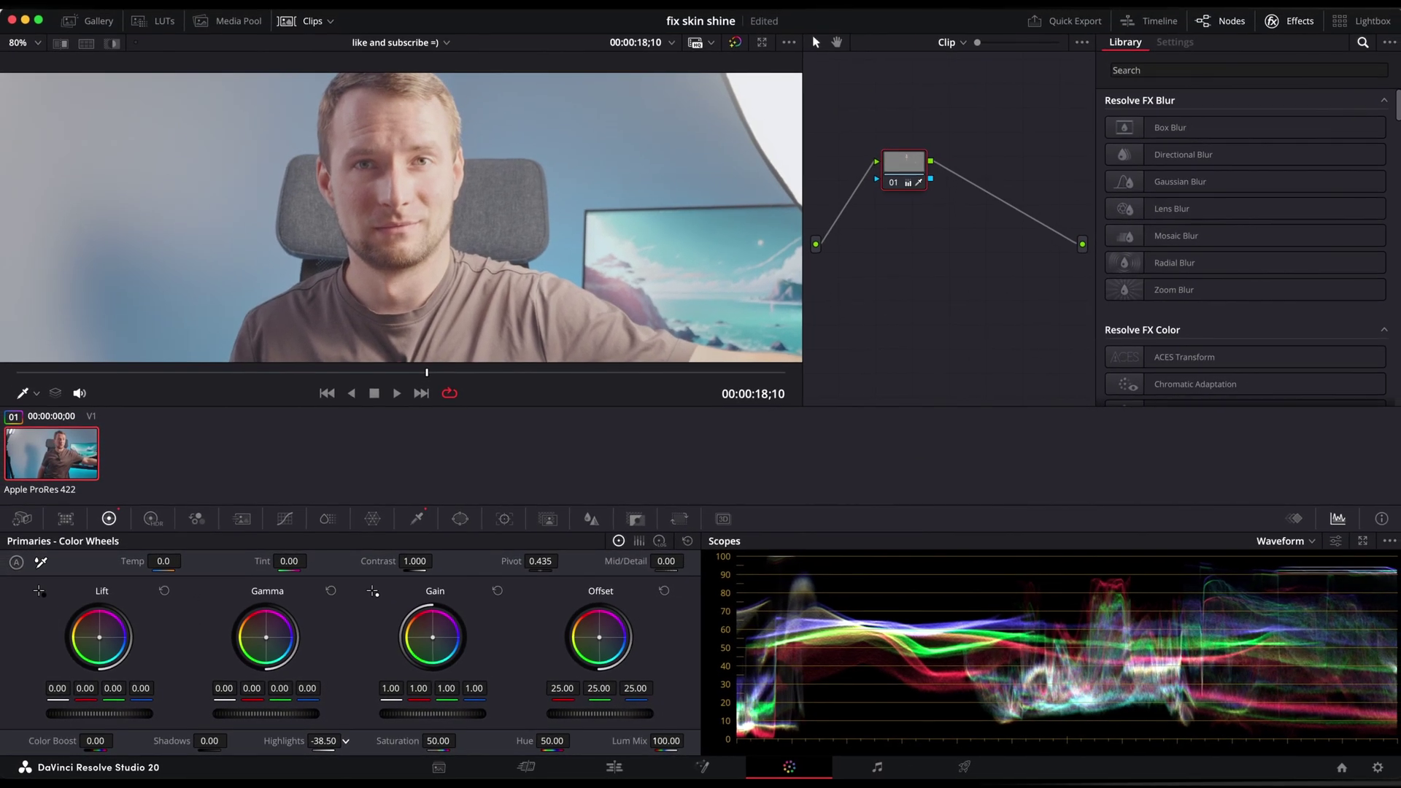
double_click(352, 736)
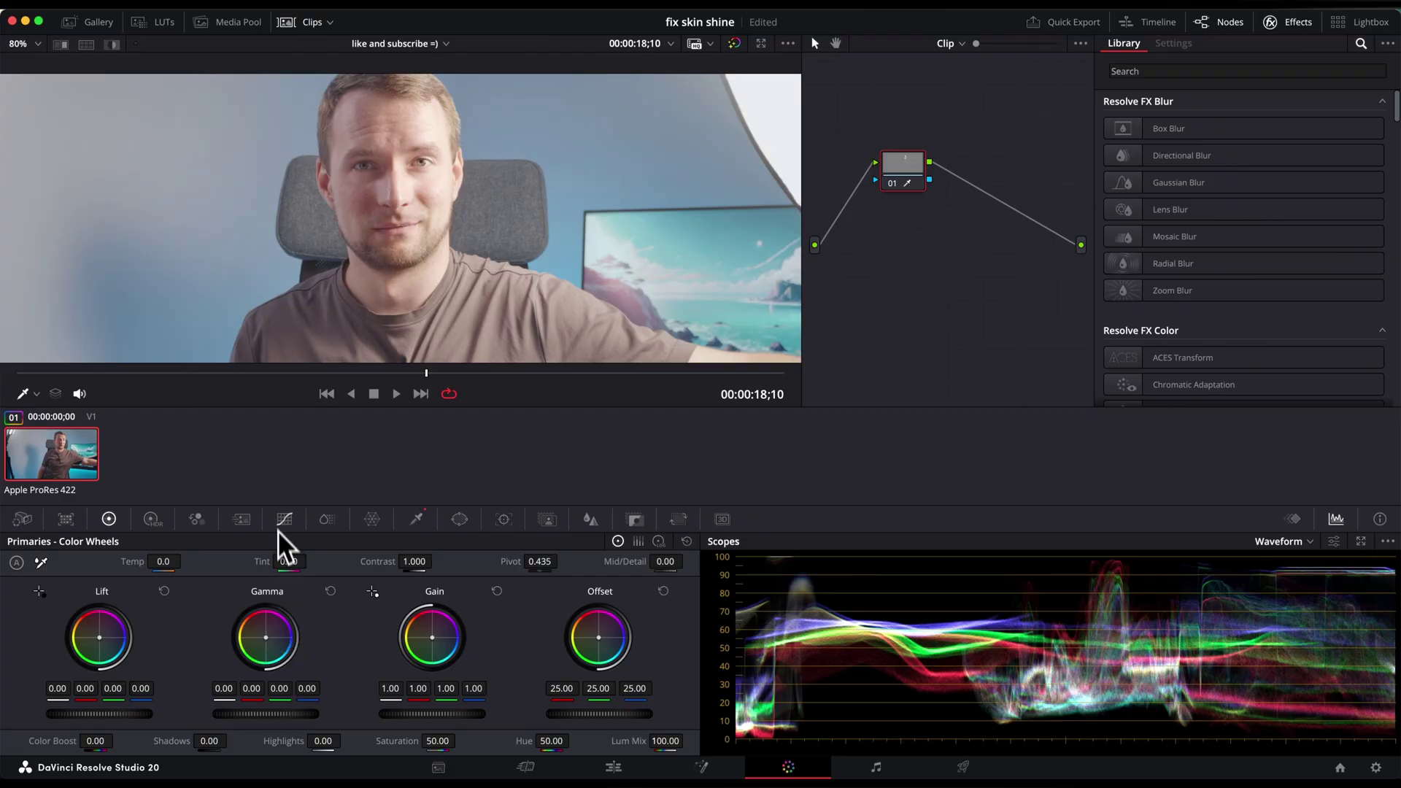
- Try darkening the shine with the Custom curve by anchoring a midpoint and lowering the white end point
left_click(281, 518)
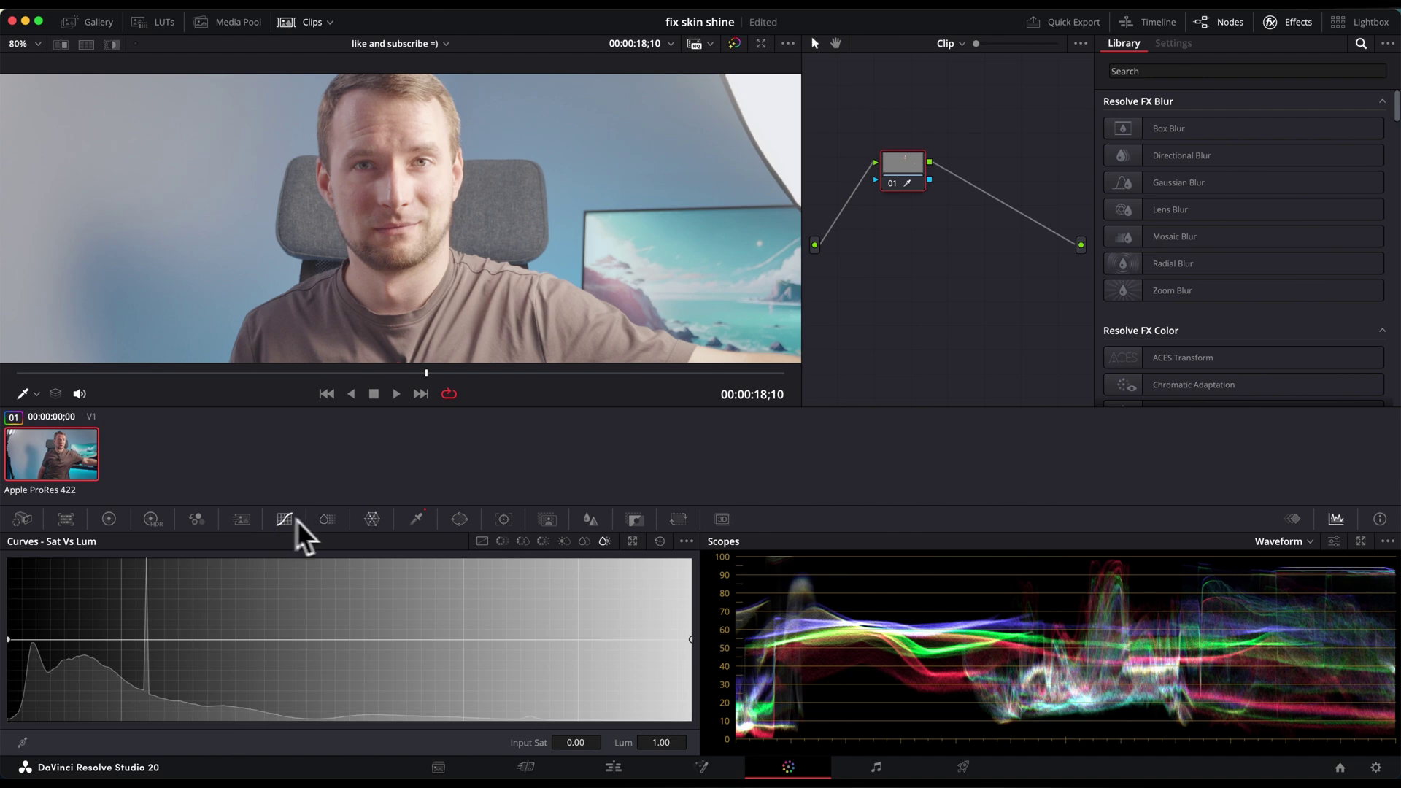
left_click(482, 543)
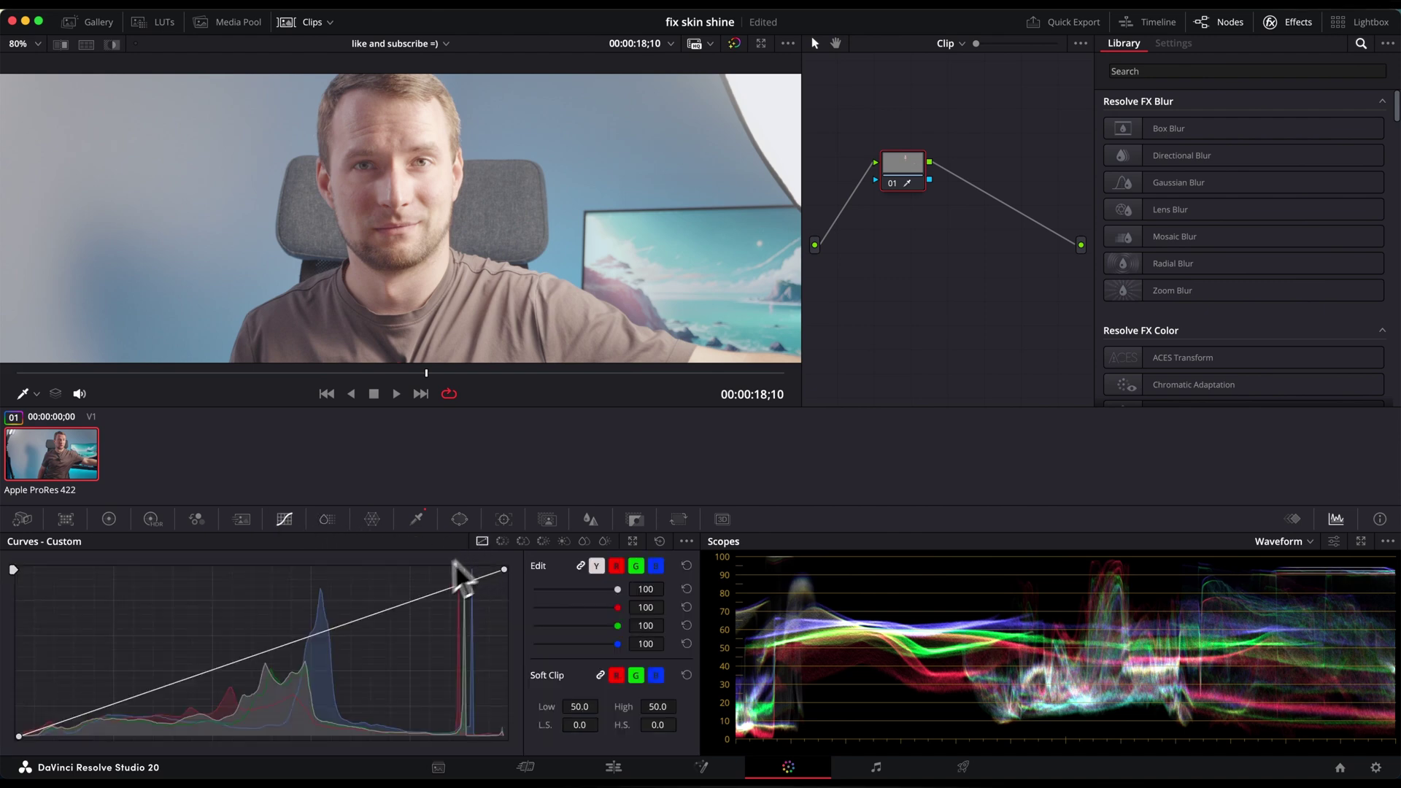
left_click(281, 646)
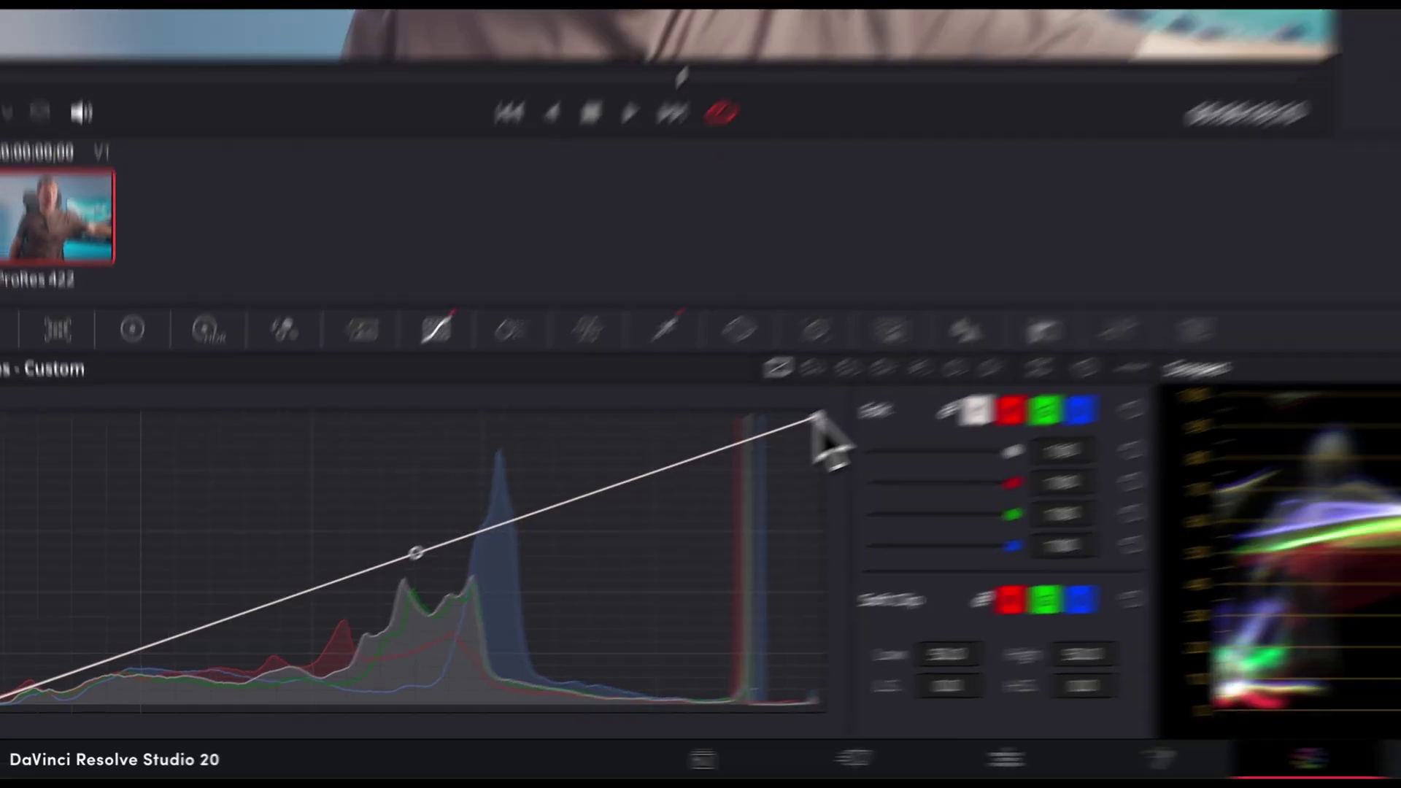
left_click_drag(921, 360, 504, 599)
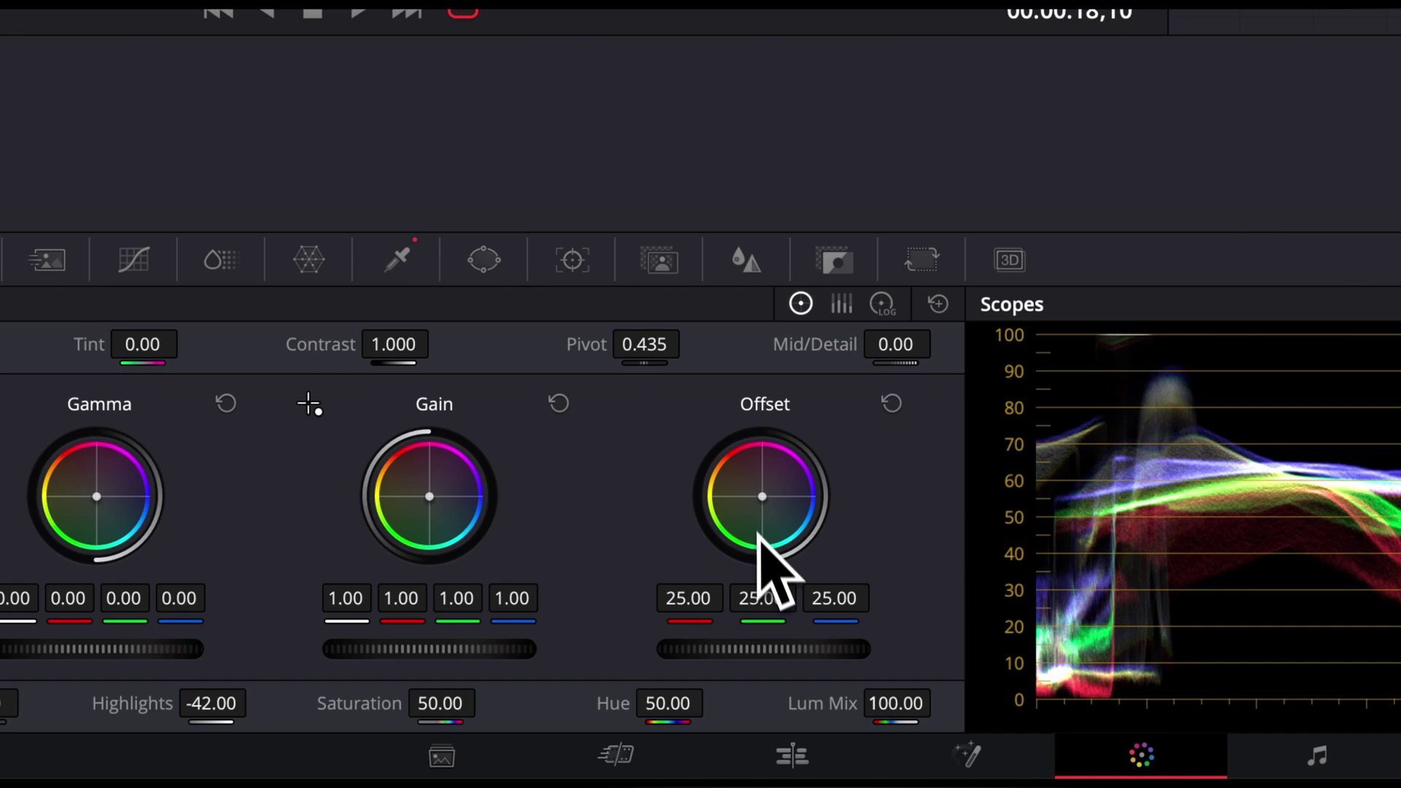
- Warm the qualified skin by shifting the Offset wheel toward orange, to about 26.77 red, 24.42 green and 22.86 blue
left_click_drag(763, 502, 754, 497)
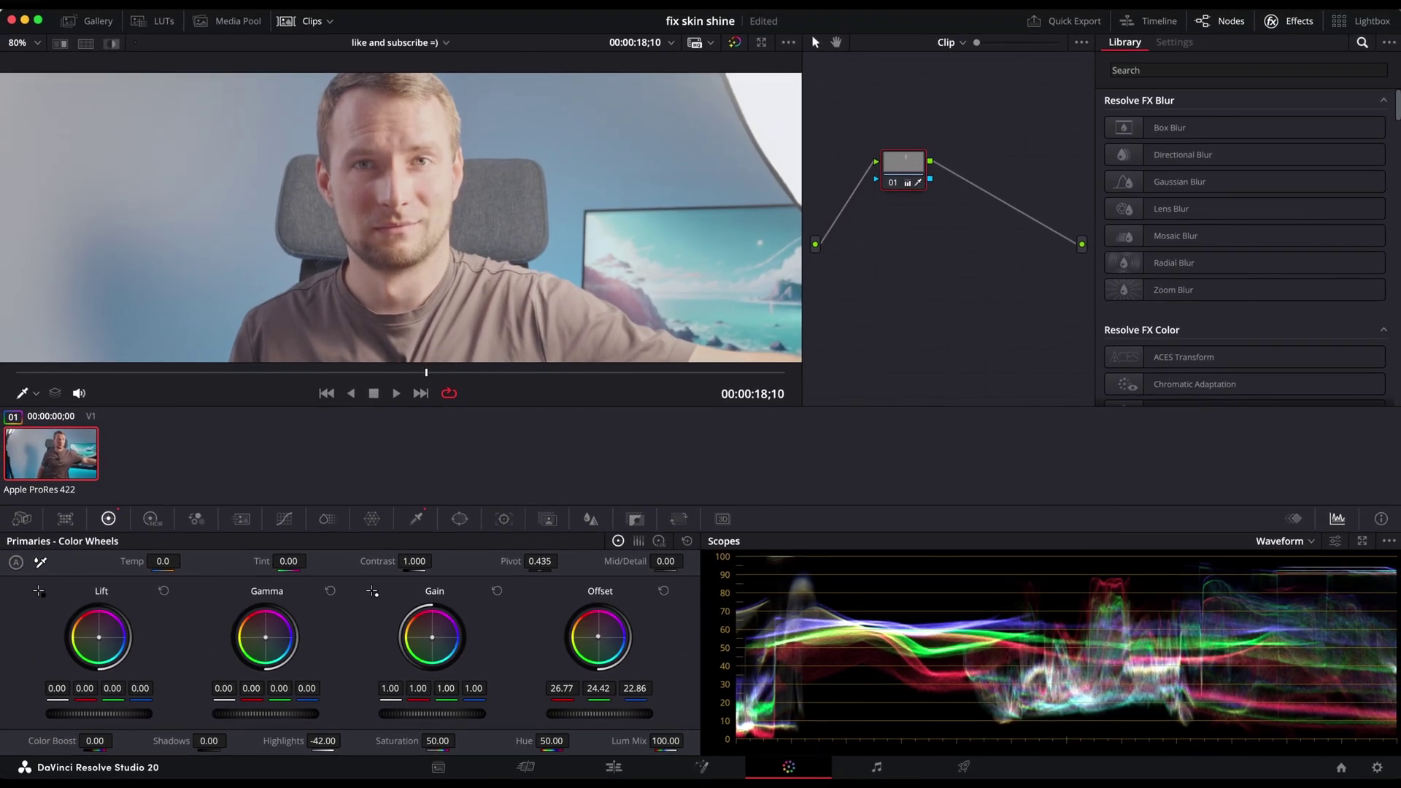
left_click_drag(599, 636, 596, 637)
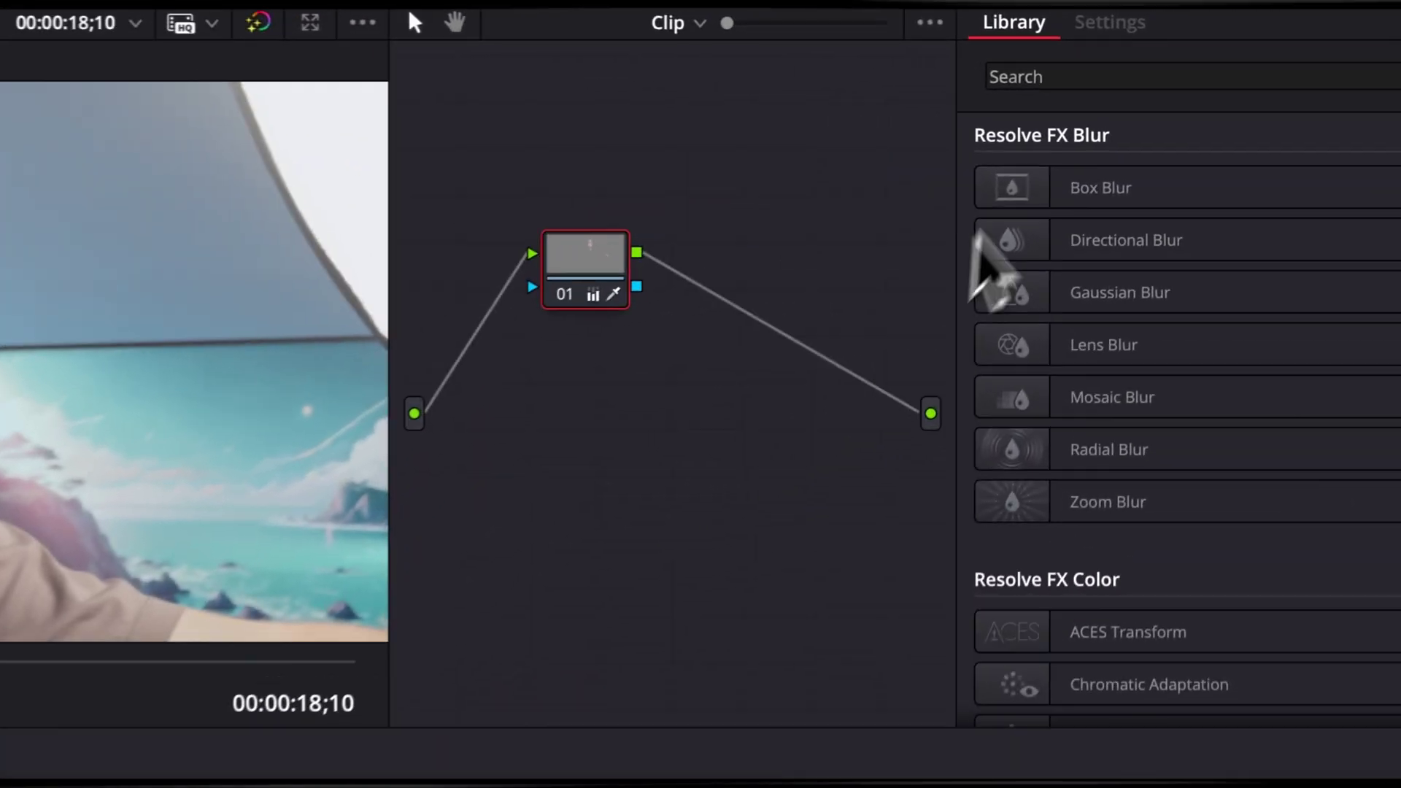
- Search the effects library for "compre" and apply the Color Compressor effect to node 01
left_click(1158, 73)
type("co")
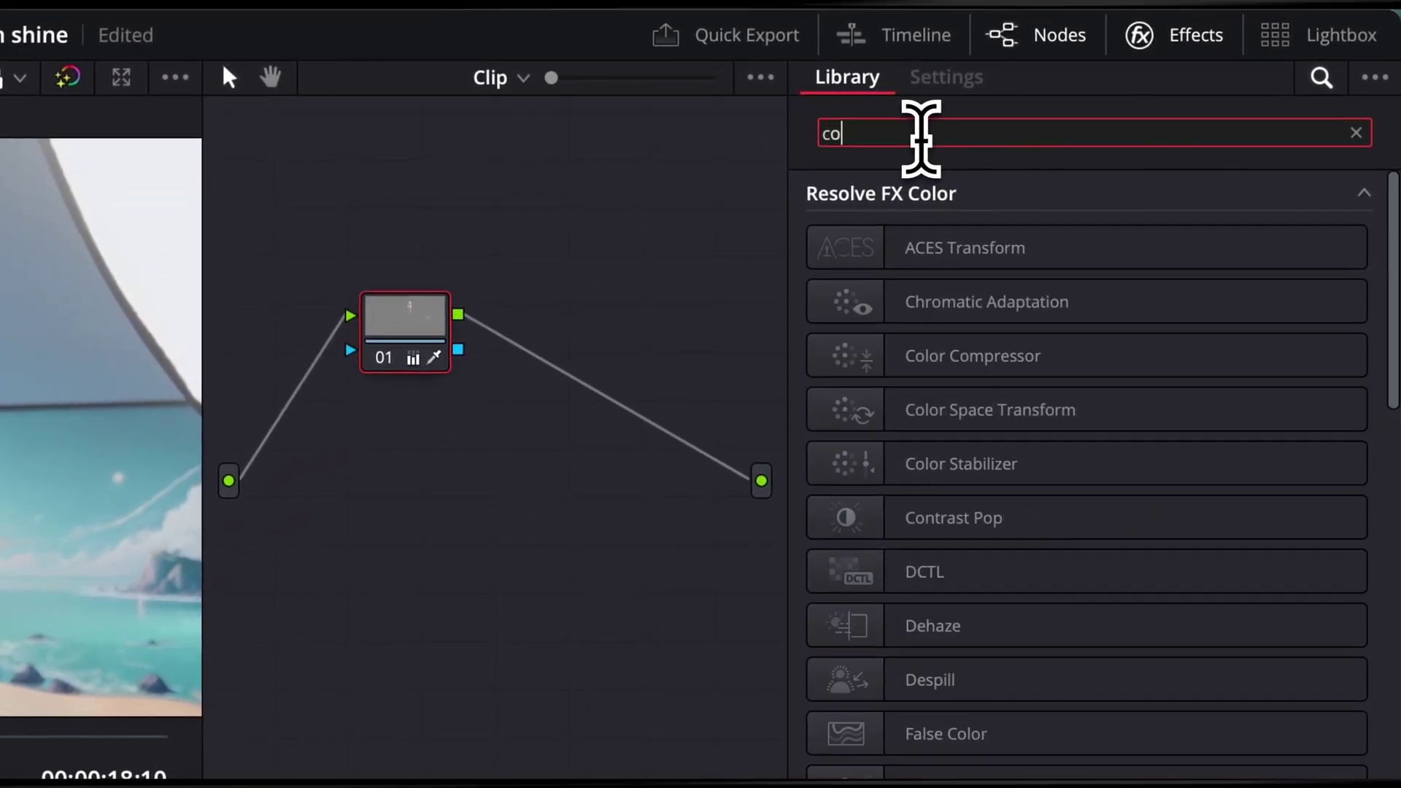
type("mpre")
left_click_drag(916, 248, 403, 321)
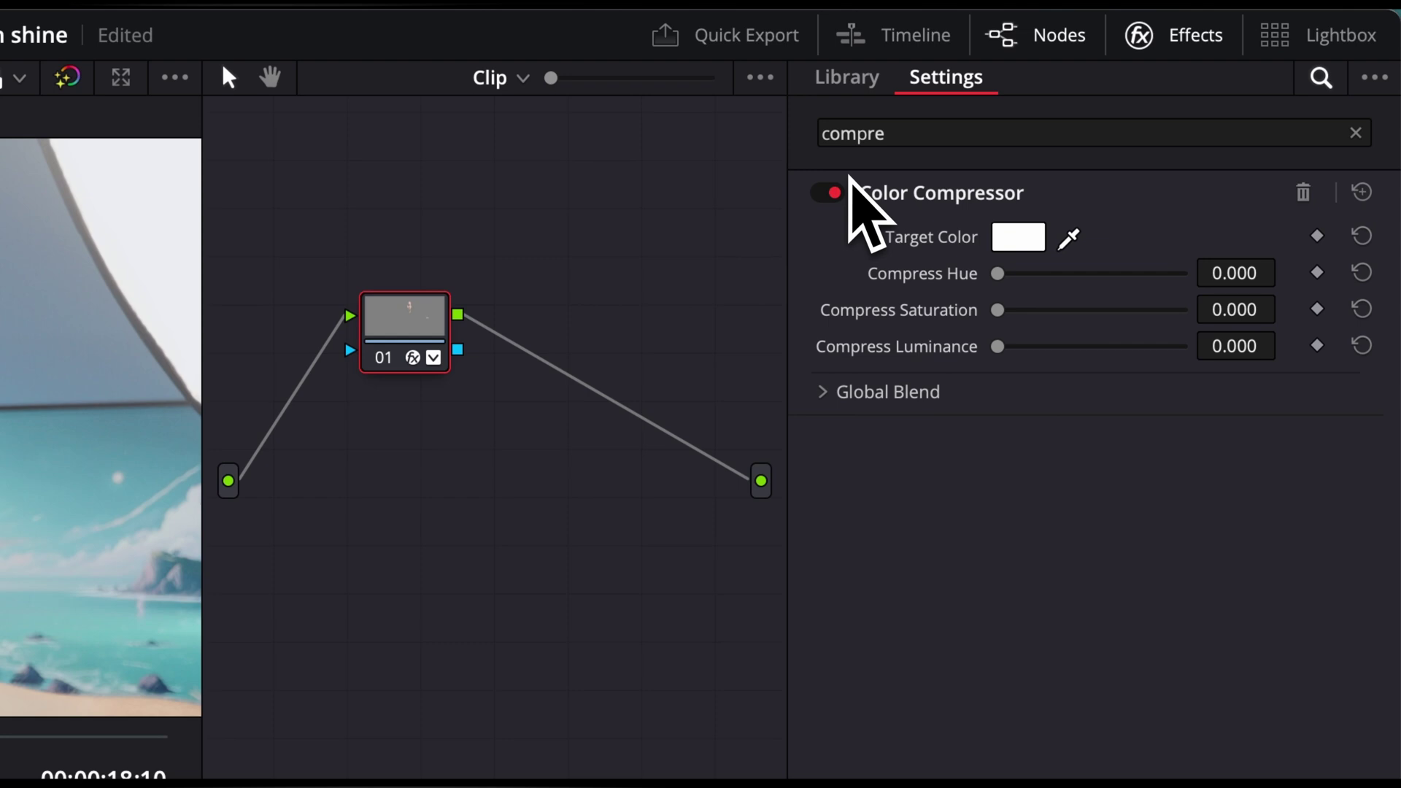
- Sample the forehead skin as the Color Compressor target color, and set Compress Hue and Saturation to 1.000 and Luminance to about 0.147
left_click(1069, 238)
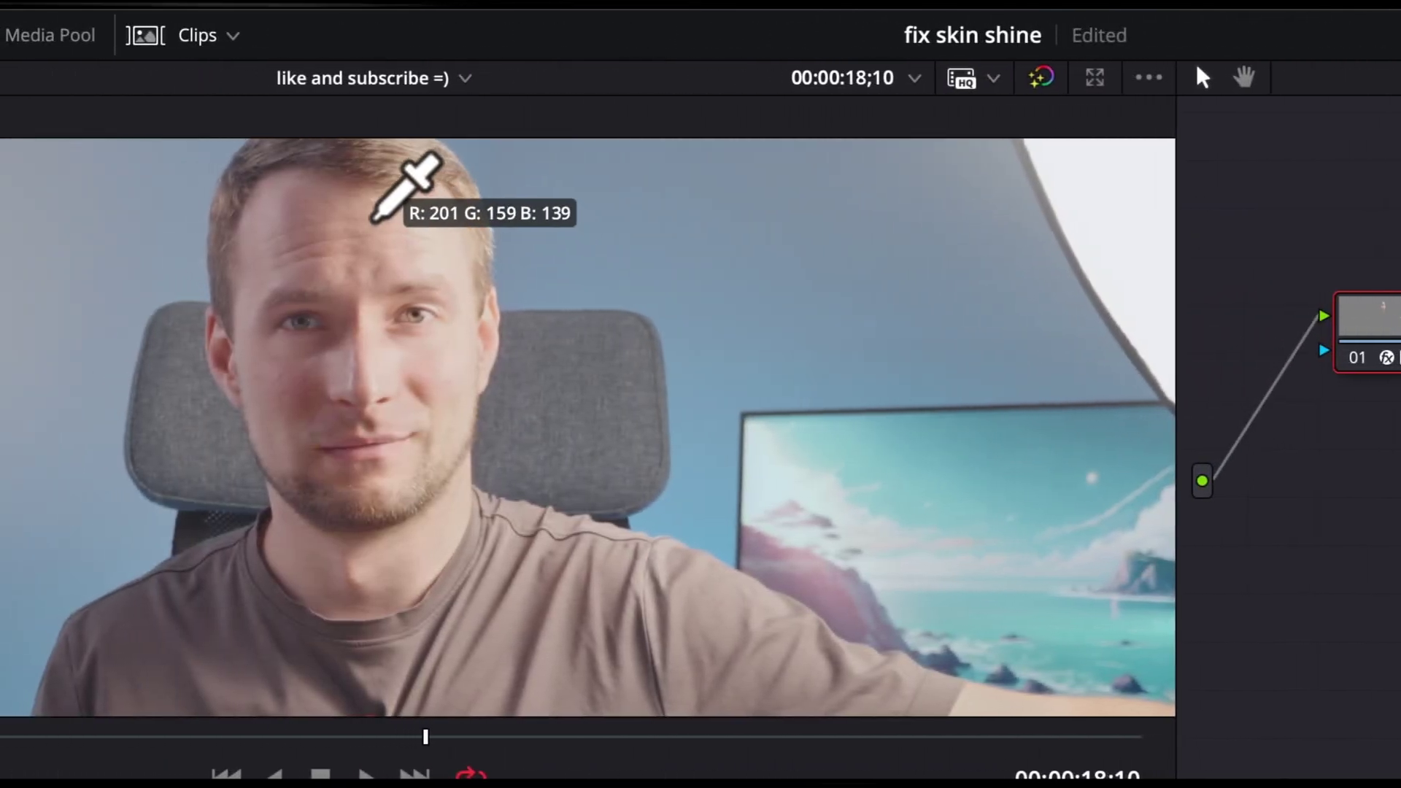
left_click(368, 219)
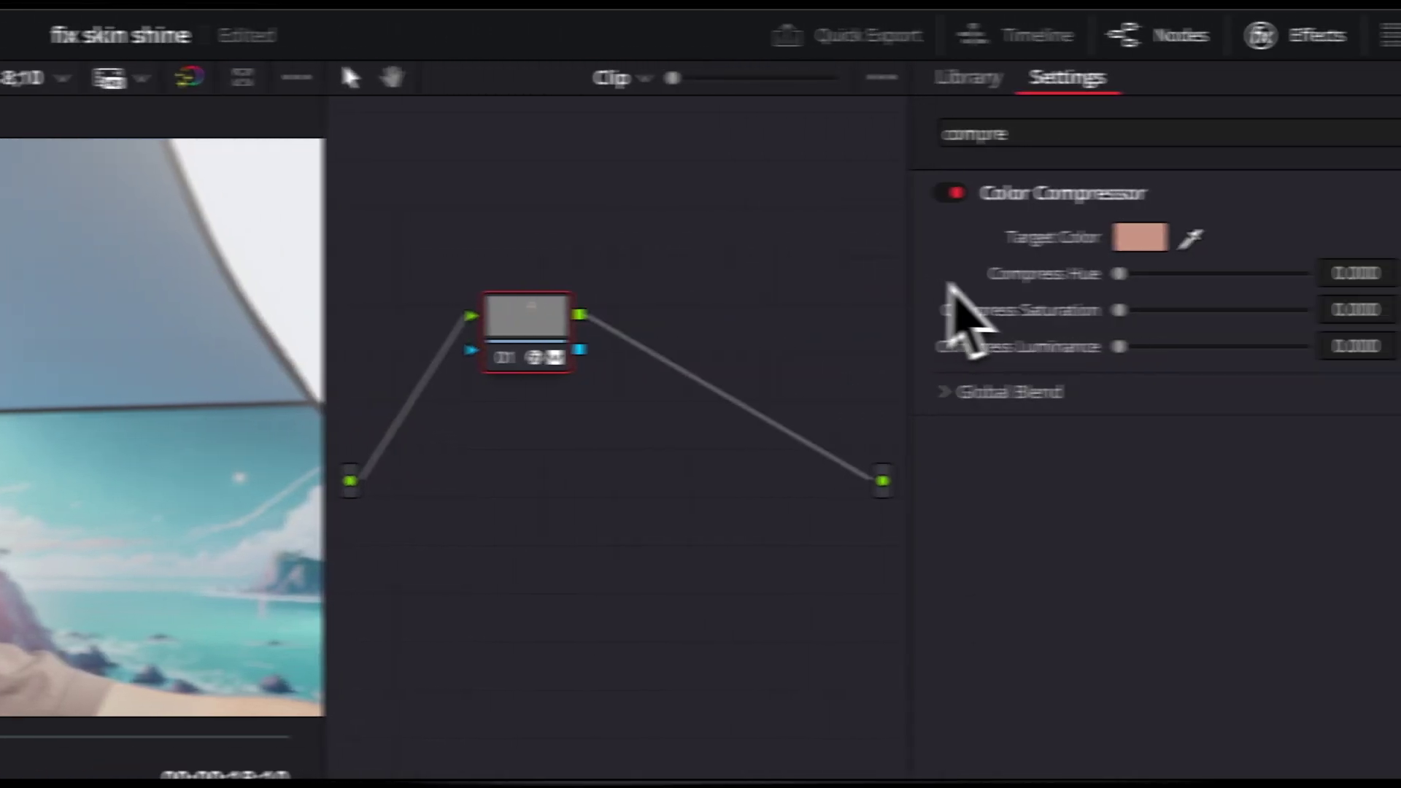
left_click_drag(1119, 273, 1294, 146)
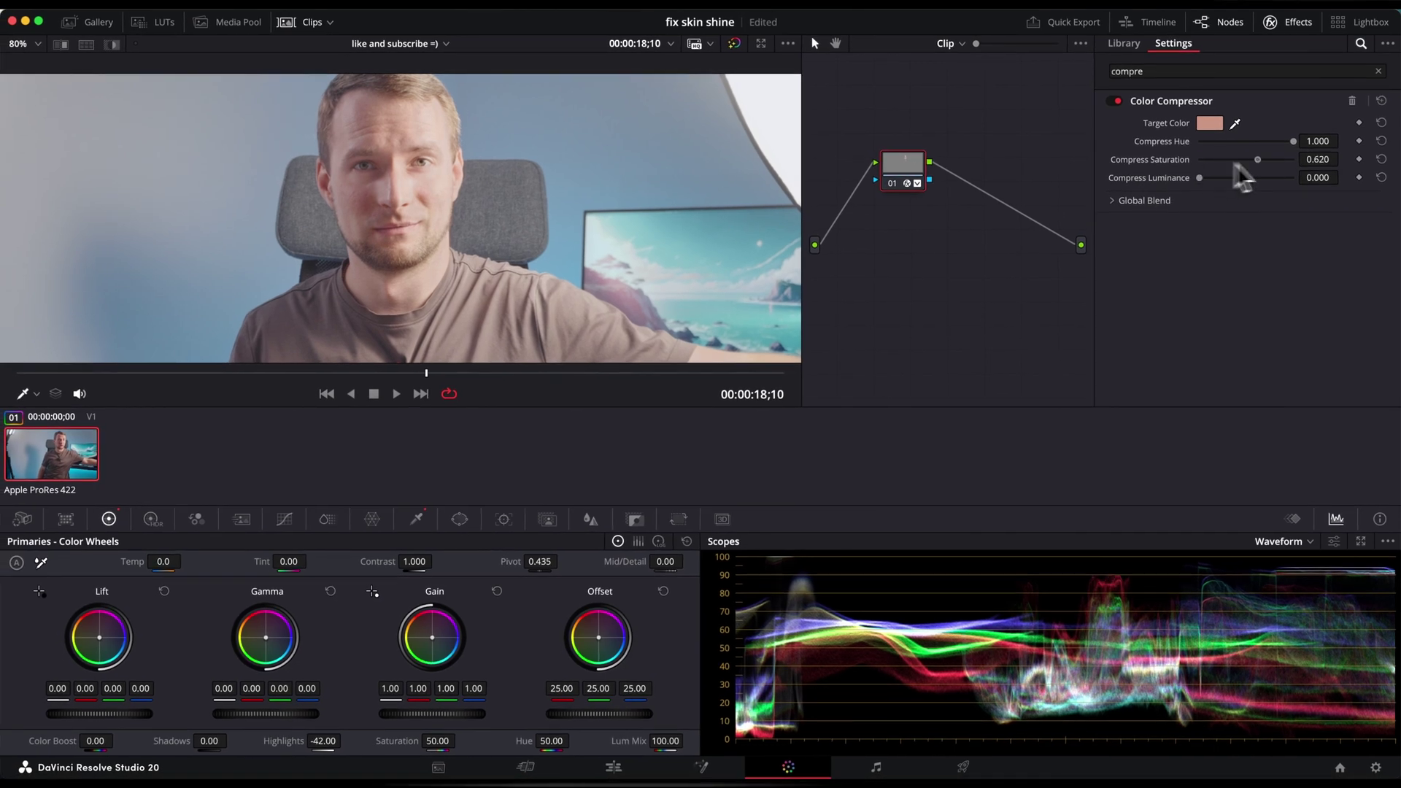
left_click_drag(1233, 164, 1313, 172)
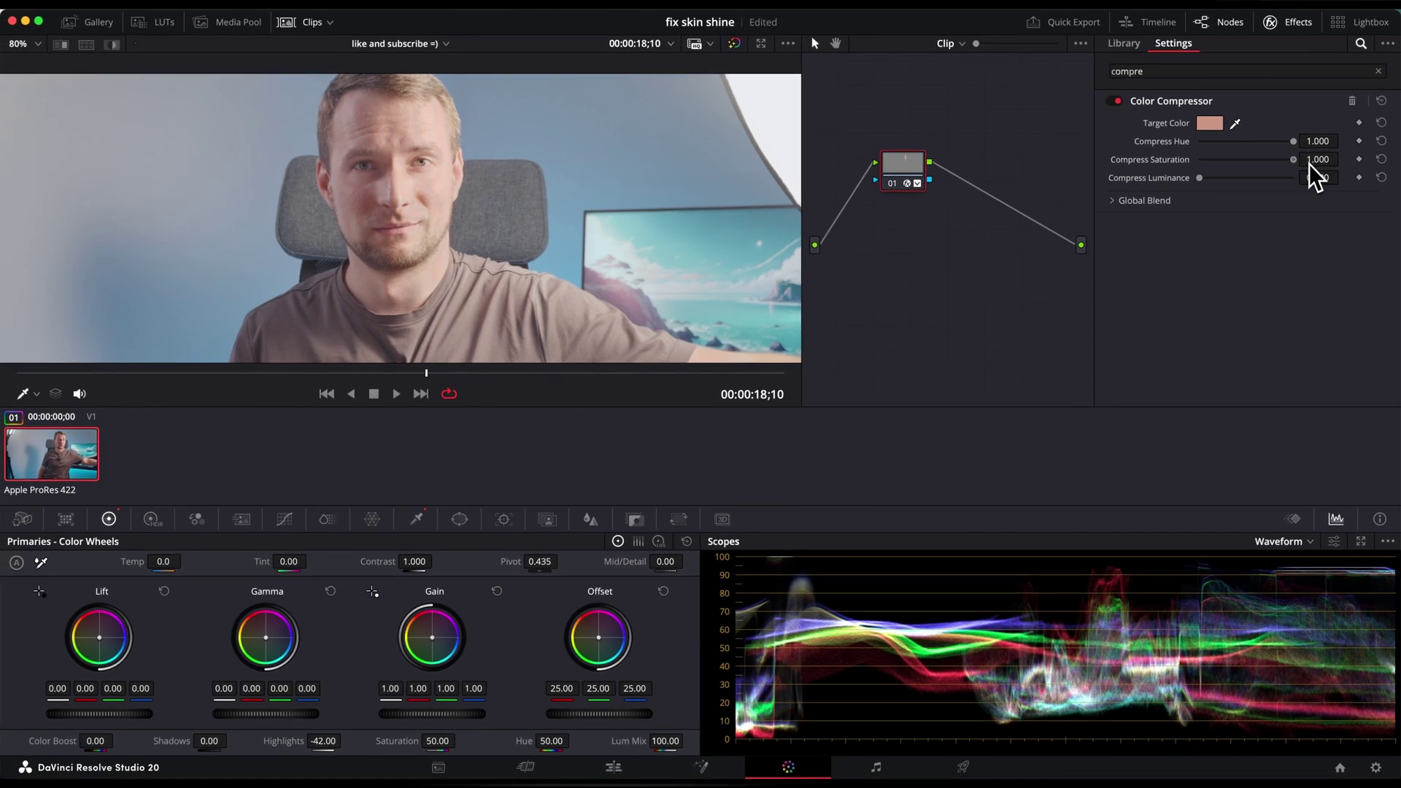
left_click_drag(1203, 184, 1213, 184)
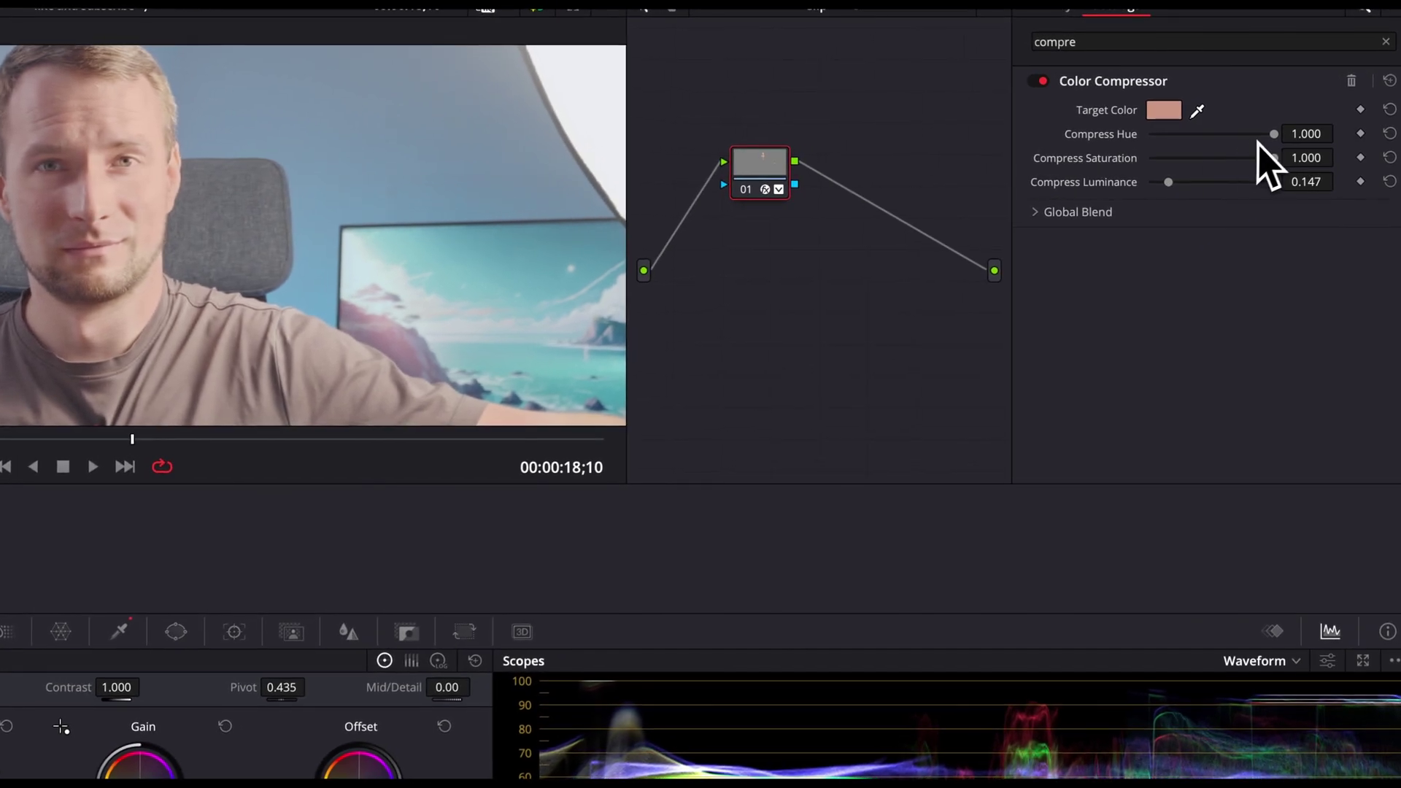
- Soften the Color Compressor effect by lowering Compress Hue and reducing its Global Blend
left_click_drag(1273, 134, 1204, 161)
left_click(1078, 213)
left_click_drag(1273, 239, 1238, 239)
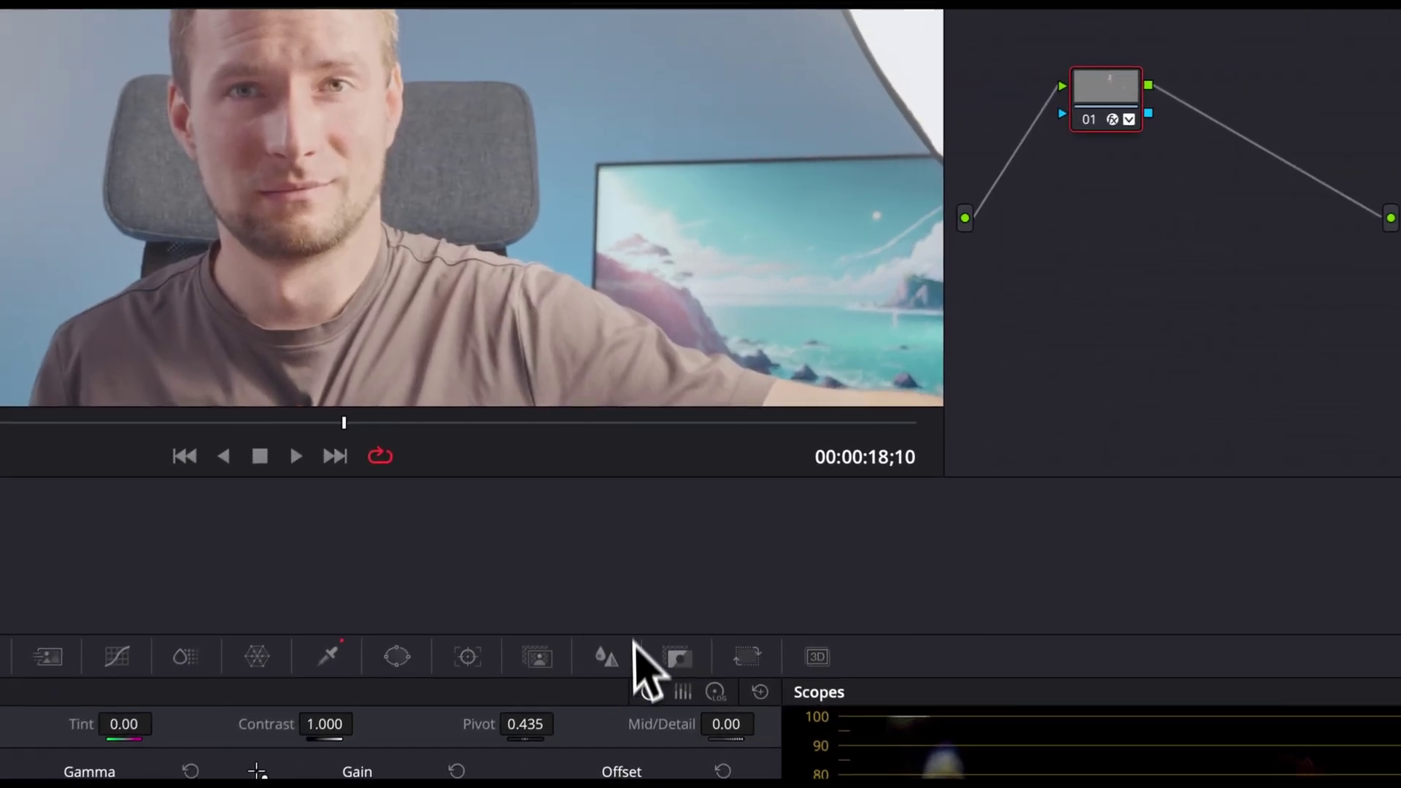
- Lower the primary Mid/Detail on node 01 to about -15.50 to smooth the qualified skin
left_click_drag(712, 718, 657, 719)
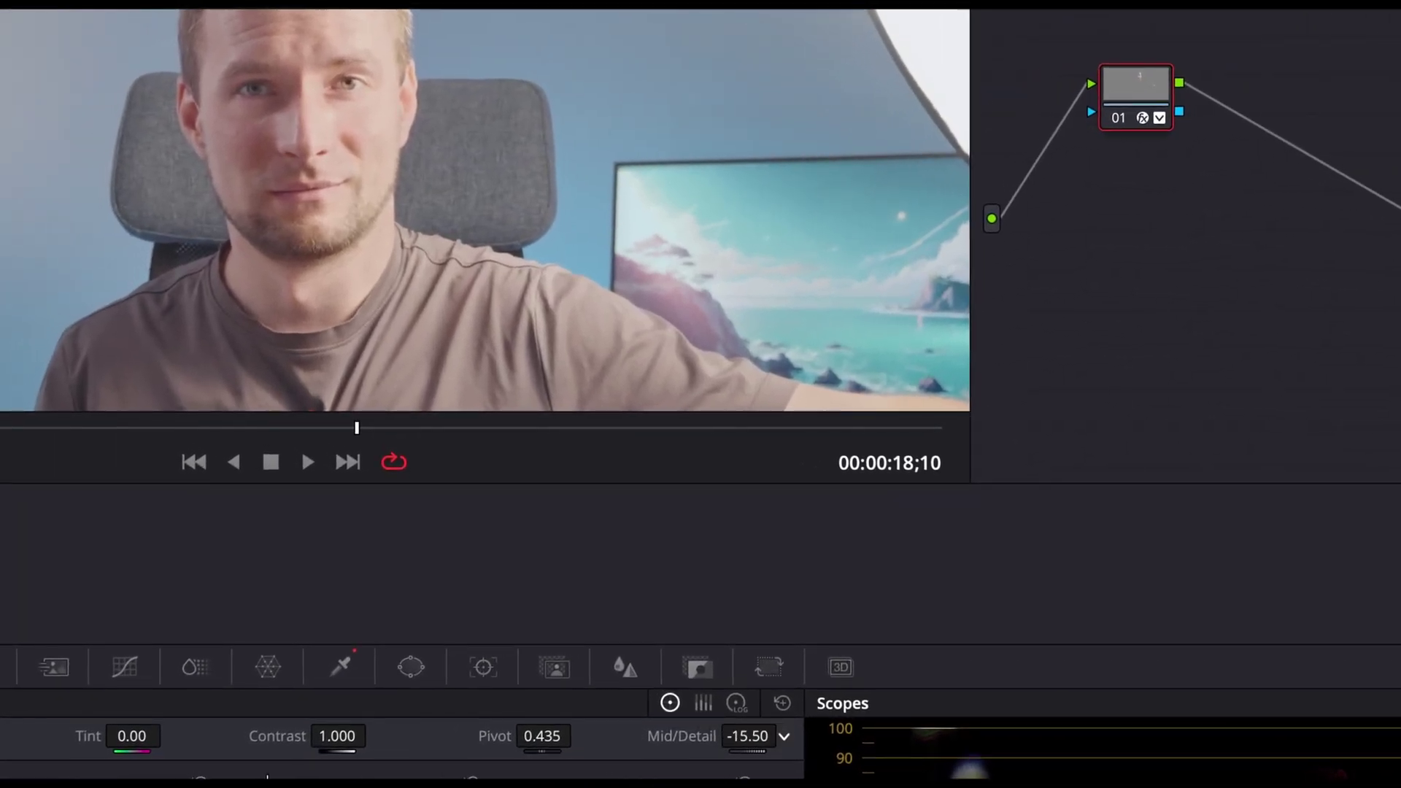
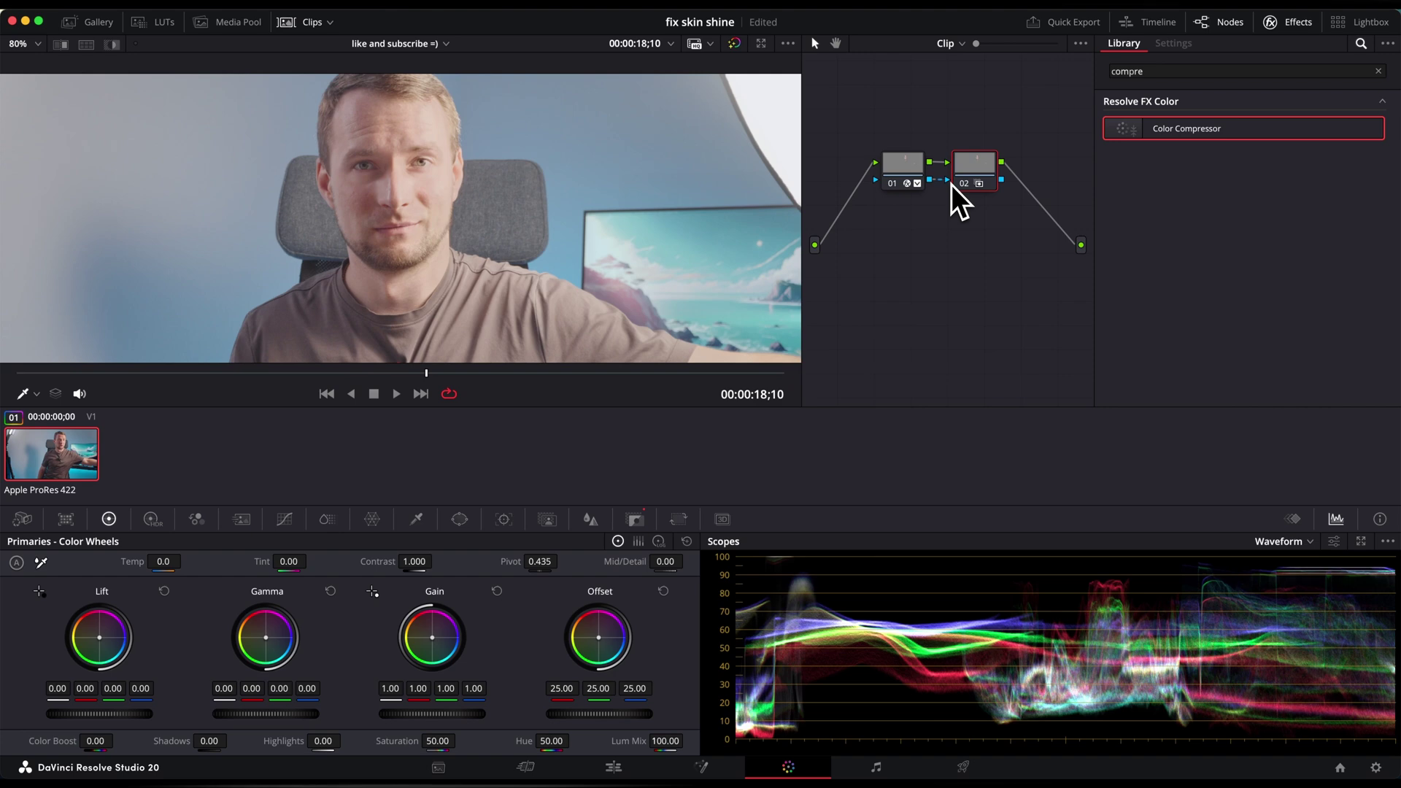
- Search the effects library for "text" and apply the Texture Pop effect to node 02
left_click(1128, 73)
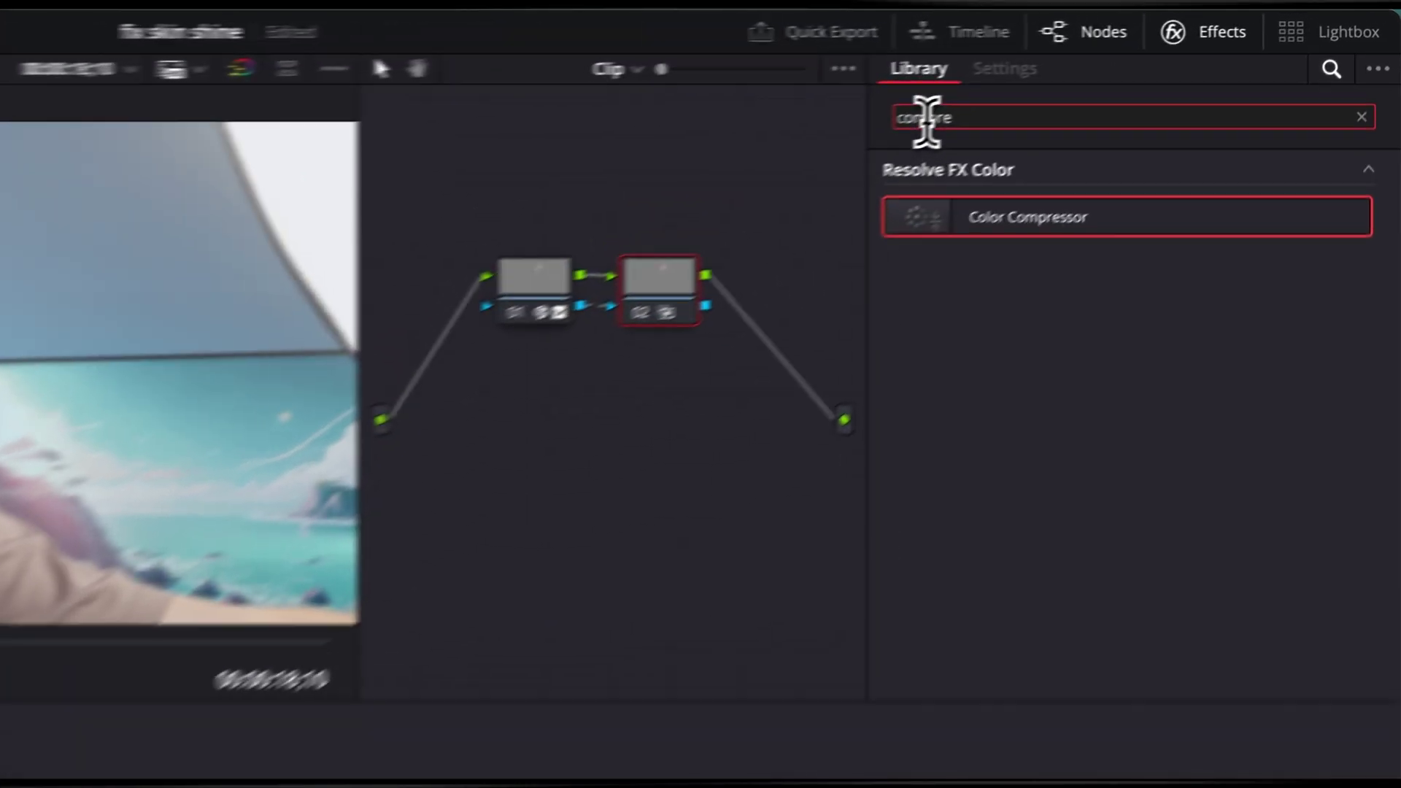
key("ctrl+a")
type("text")
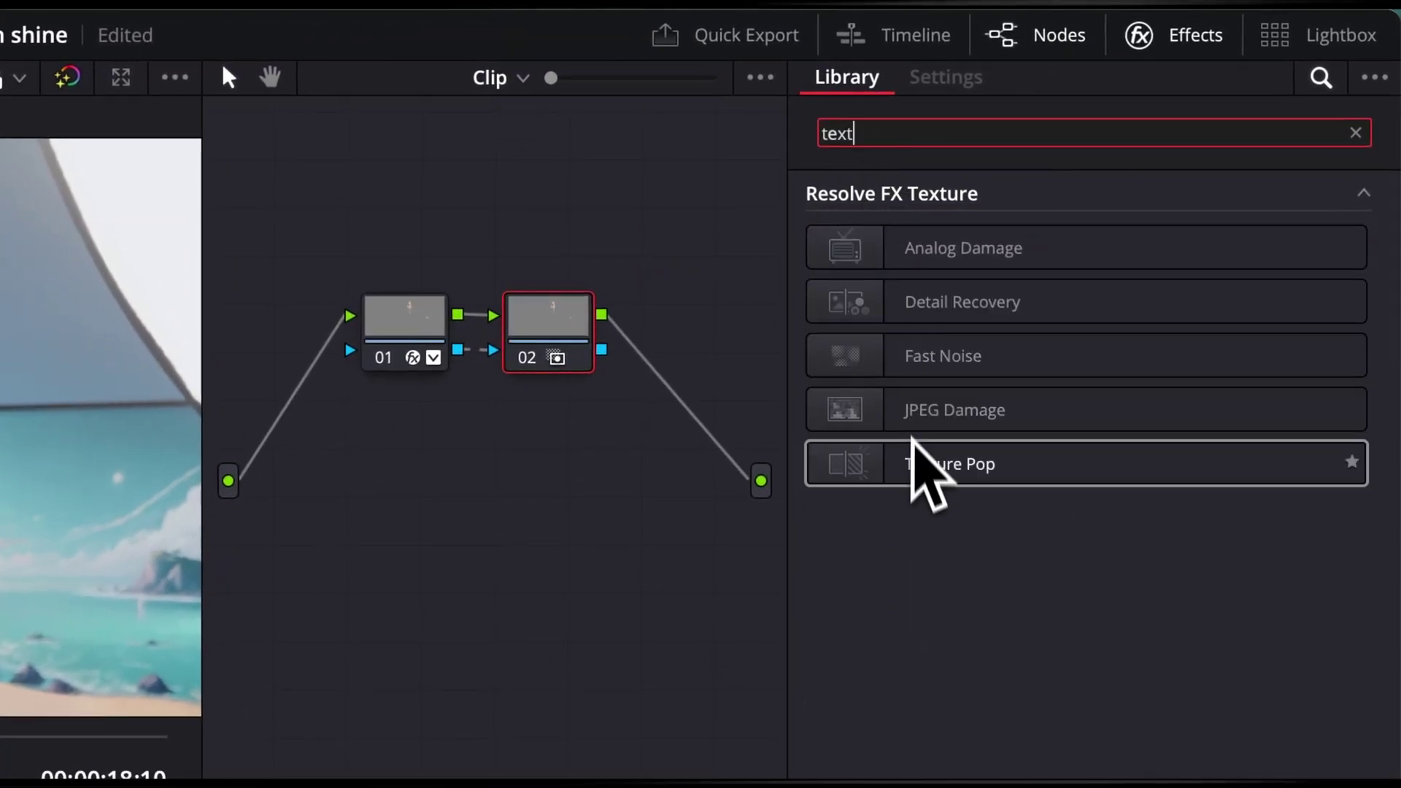
left_click_drag(912, 464, 556, 341)
- Set Texture Pop to Advanced operating mode and Luma/Chroma color mode, with the Details Strength at 1.000
left_click(1036, 240)
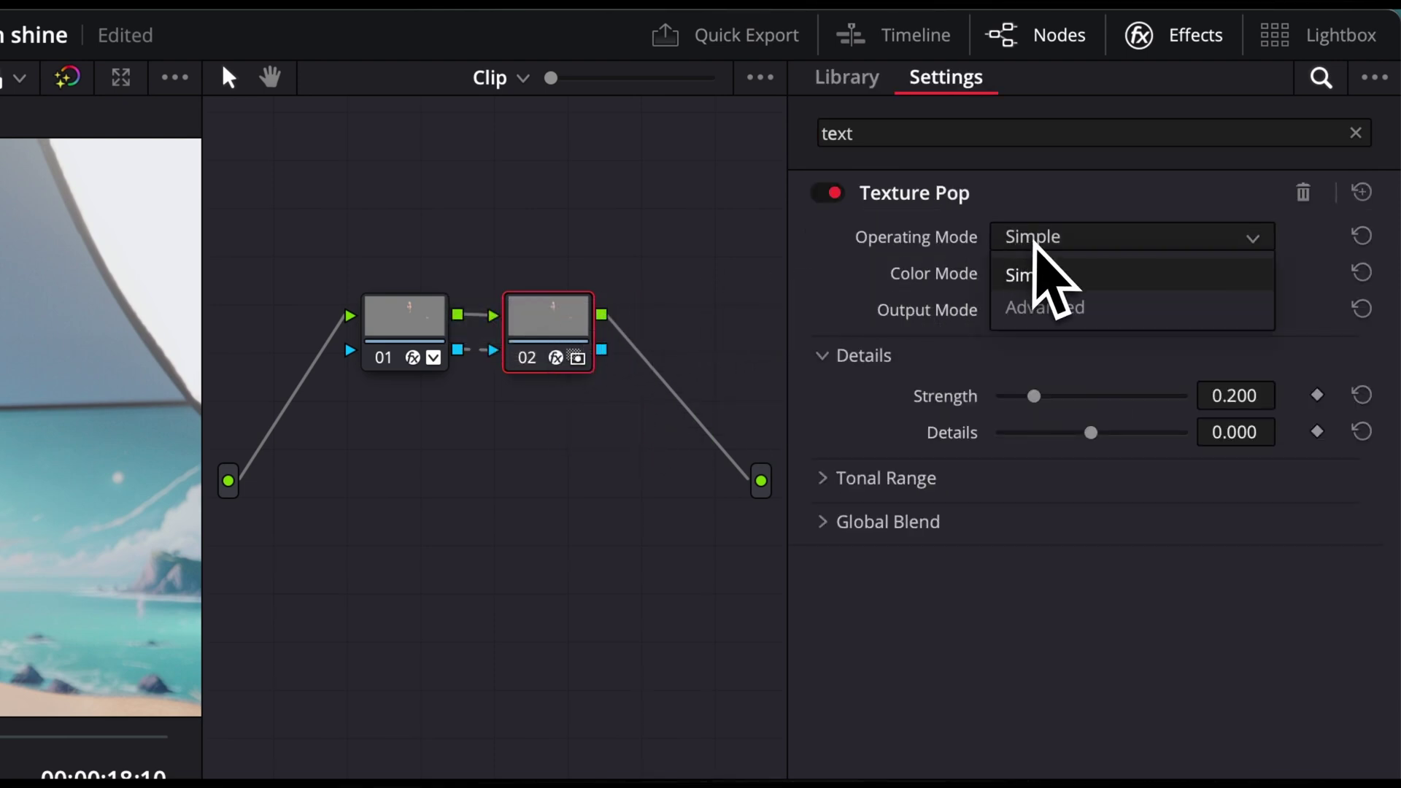
left_click(1048, 308)
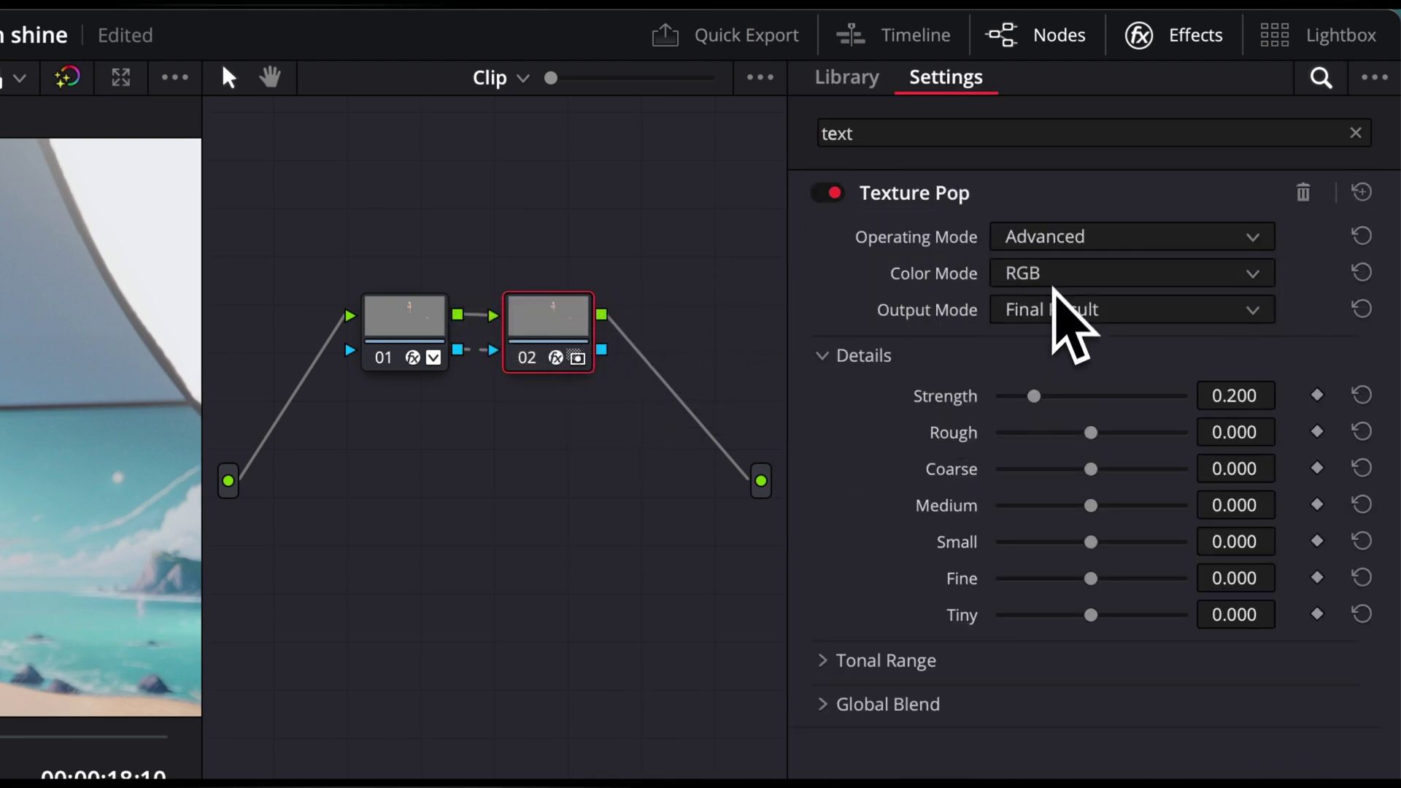
left_click(1055, 278)
left_click(1055, 342)
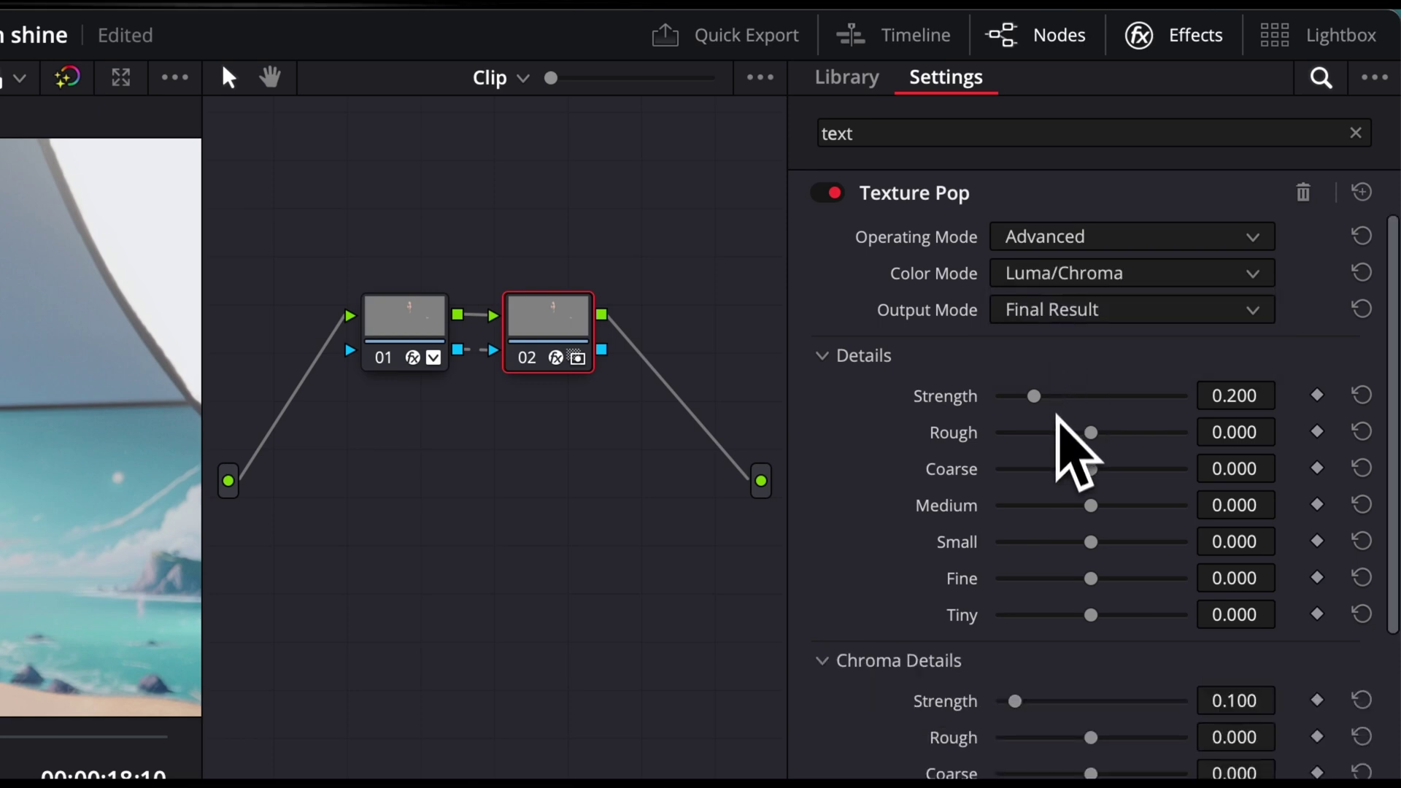
left_click_drag(1064, 397, 1239, 394)
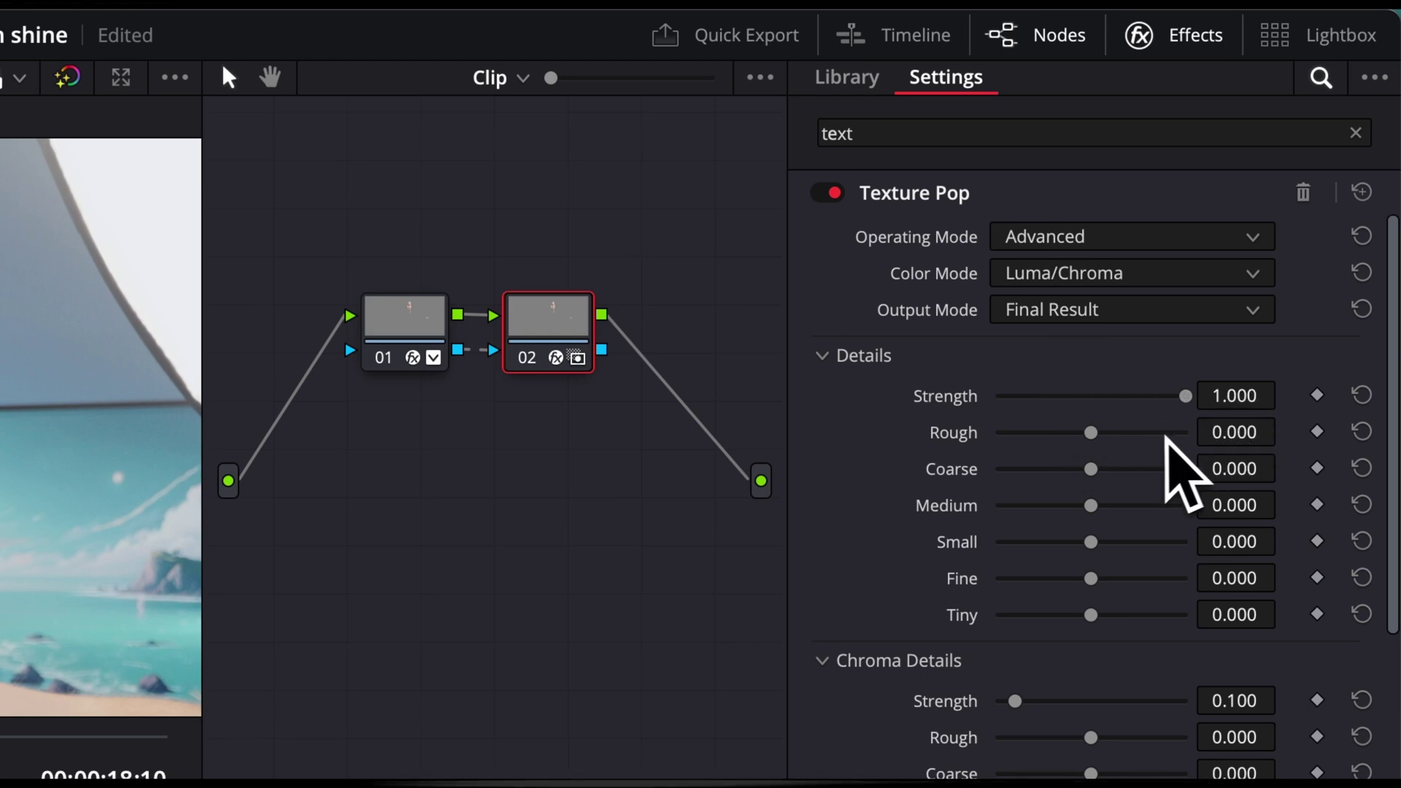
- Try the coarser Texture Pop detail bands, and raise Fine to at least 0.318 and Tiny to about 0.194
left_click_drag(1091, 433, 1205, 458)
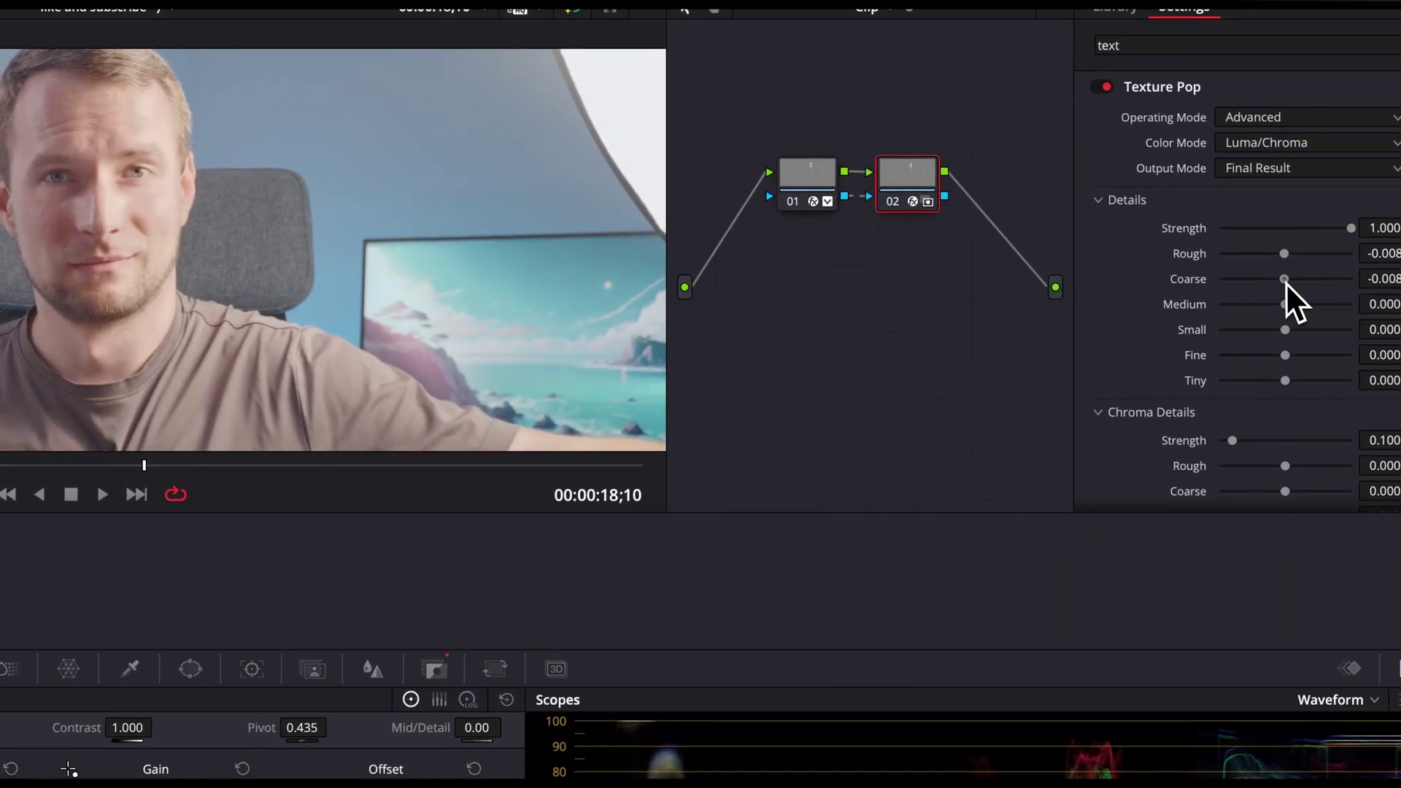
mouse_move(1284, 304)
left_mouse_down()
mouse_move(1351, 306)
mouse_move(1283, 306)
left_mouse_up()
left_click_drag(1285, 330, 1298, 386)
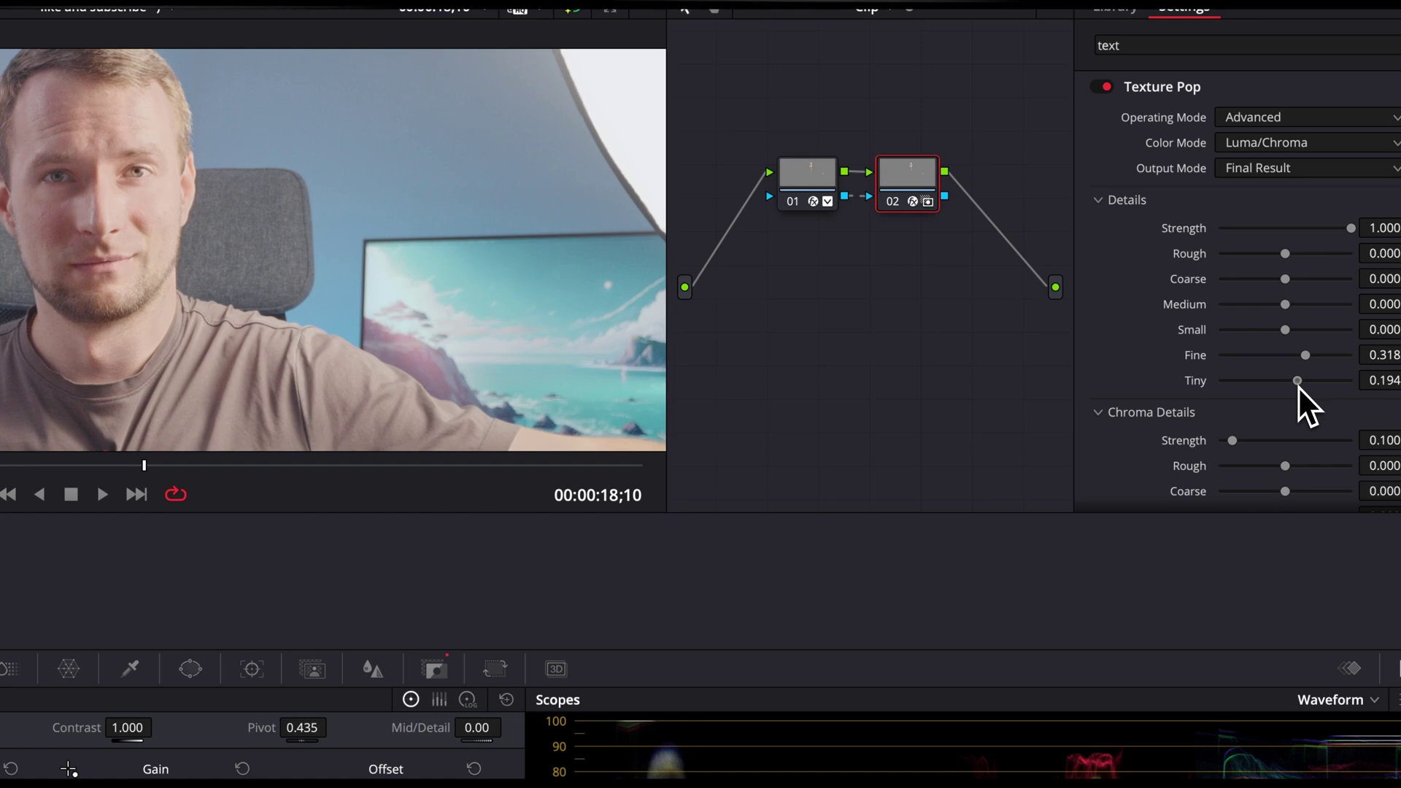
mouse_move(1306, 356)
left_mouse_down()
mouse_move(1344, 357)
mouse_move(1311, 361)
left_mouse_up()
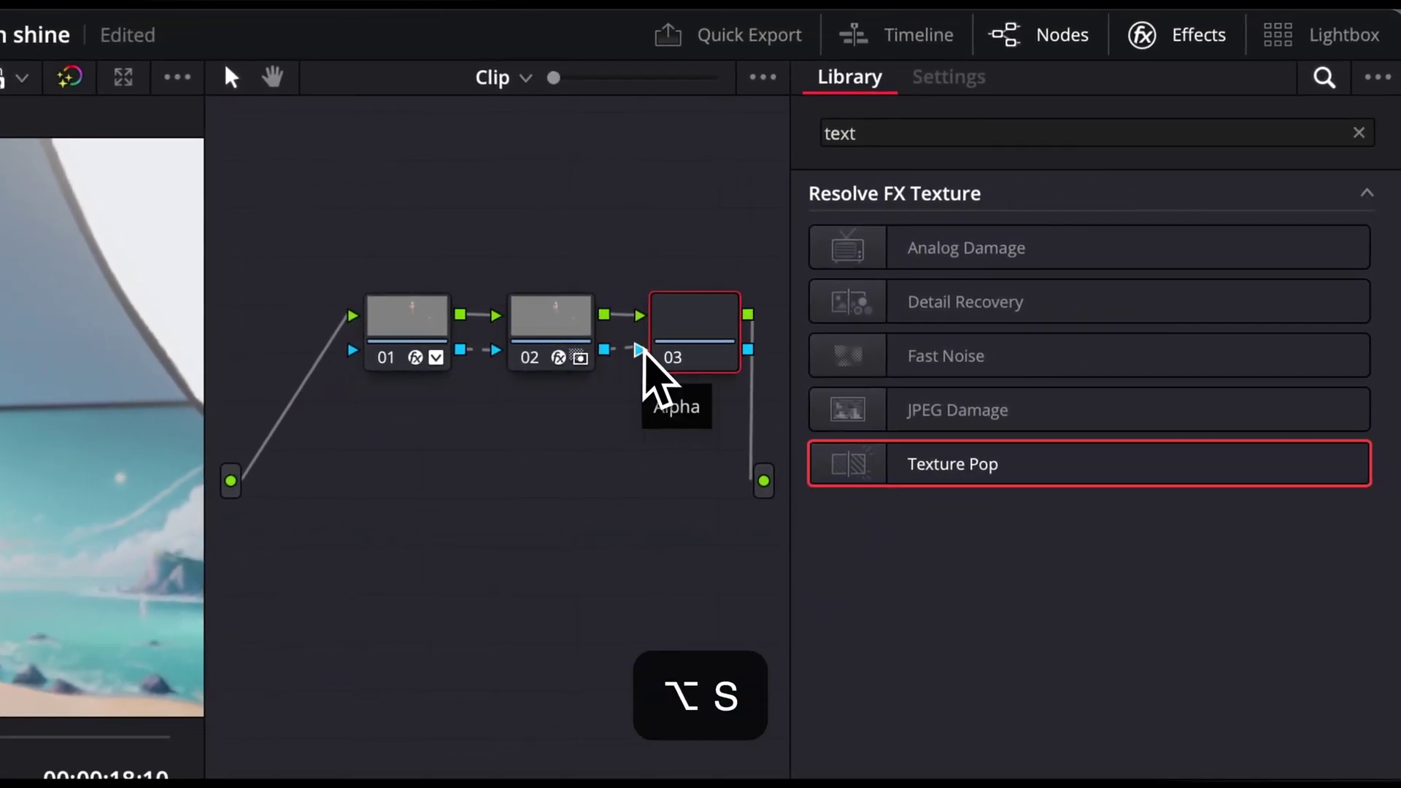
- Search the effects library for "film" and apply the Film Grain effect to node 03
double_click(901, 134)
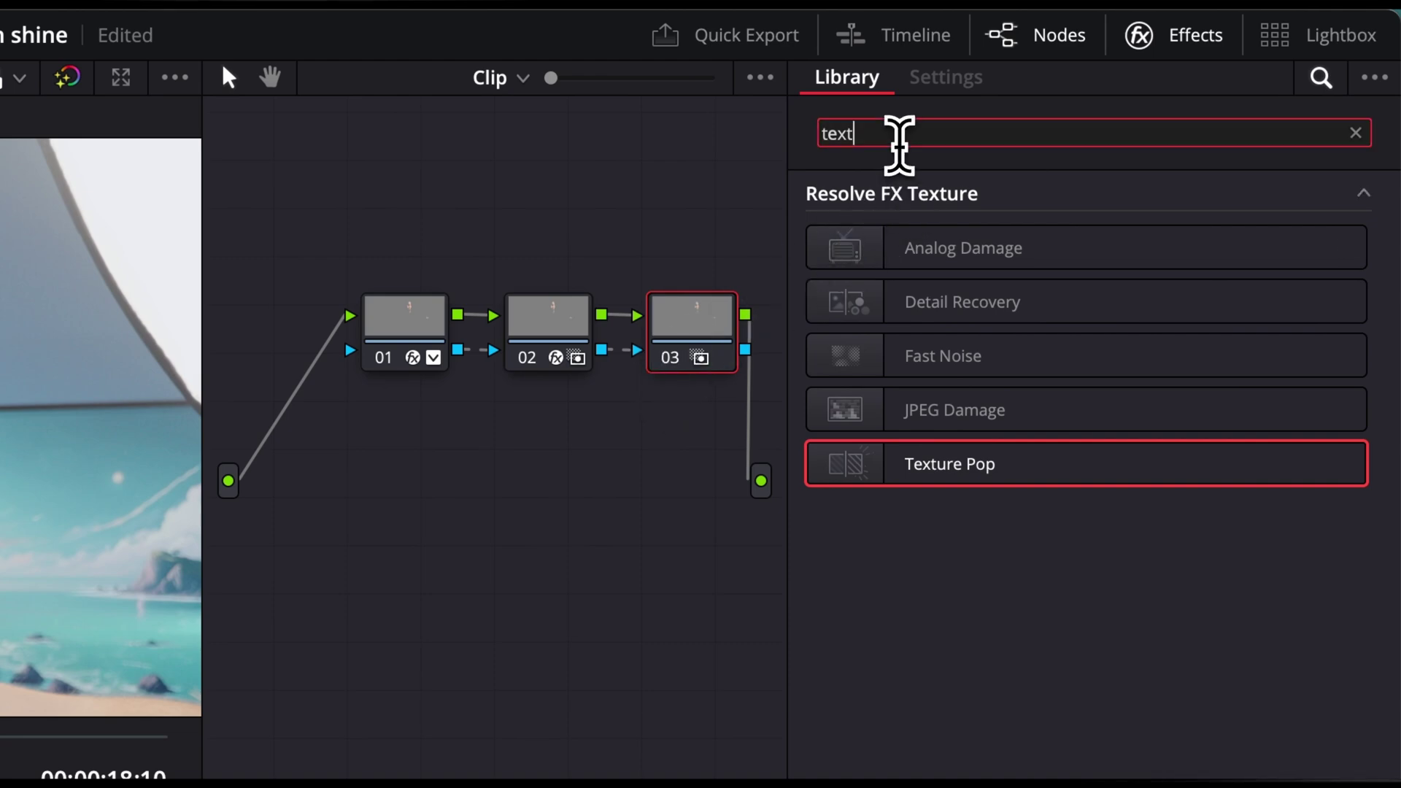
type("film")
left_click_drag(888, 355, 691, 336)
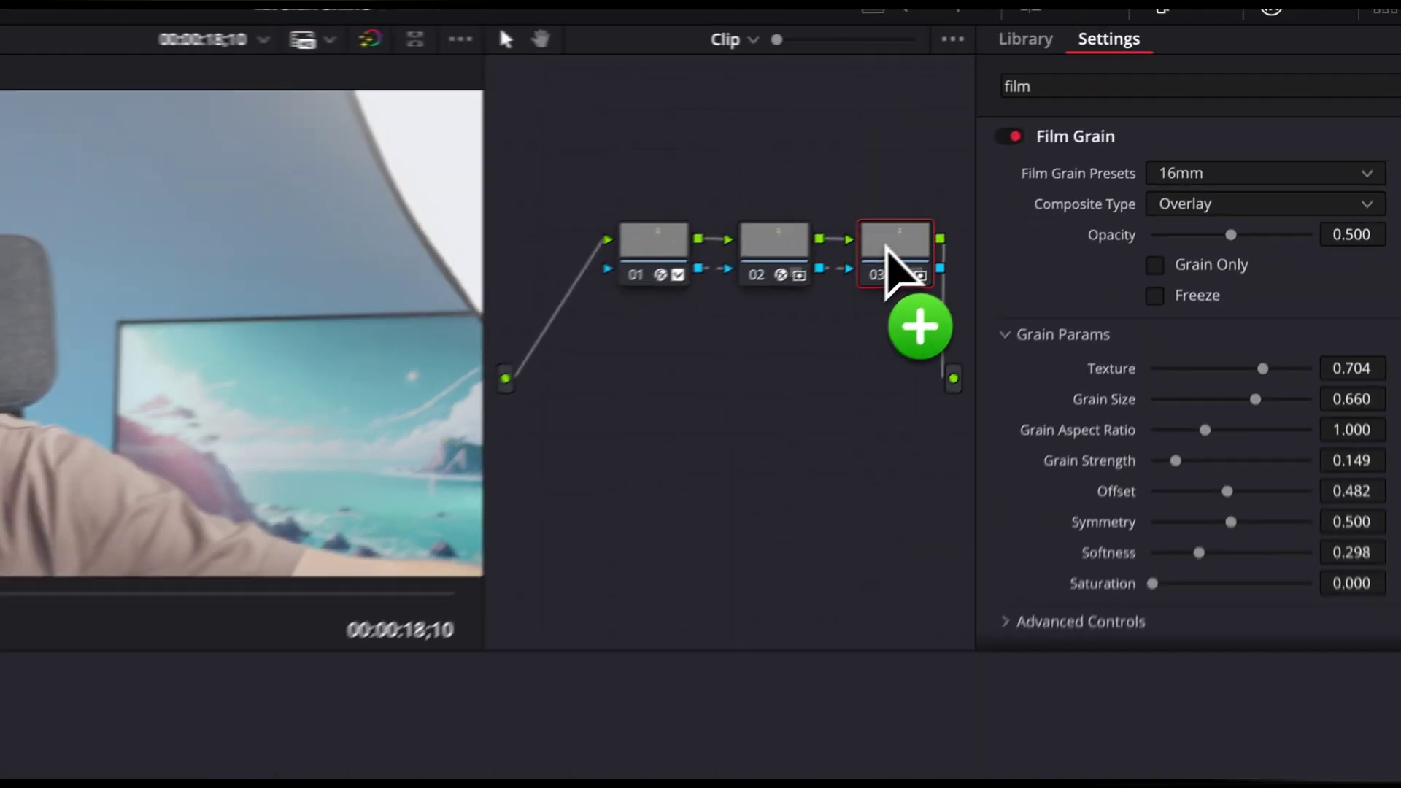
- Switch the Film Grain preset on node 03 from 16mm to a 35mm preset
left_click(1023, 244)
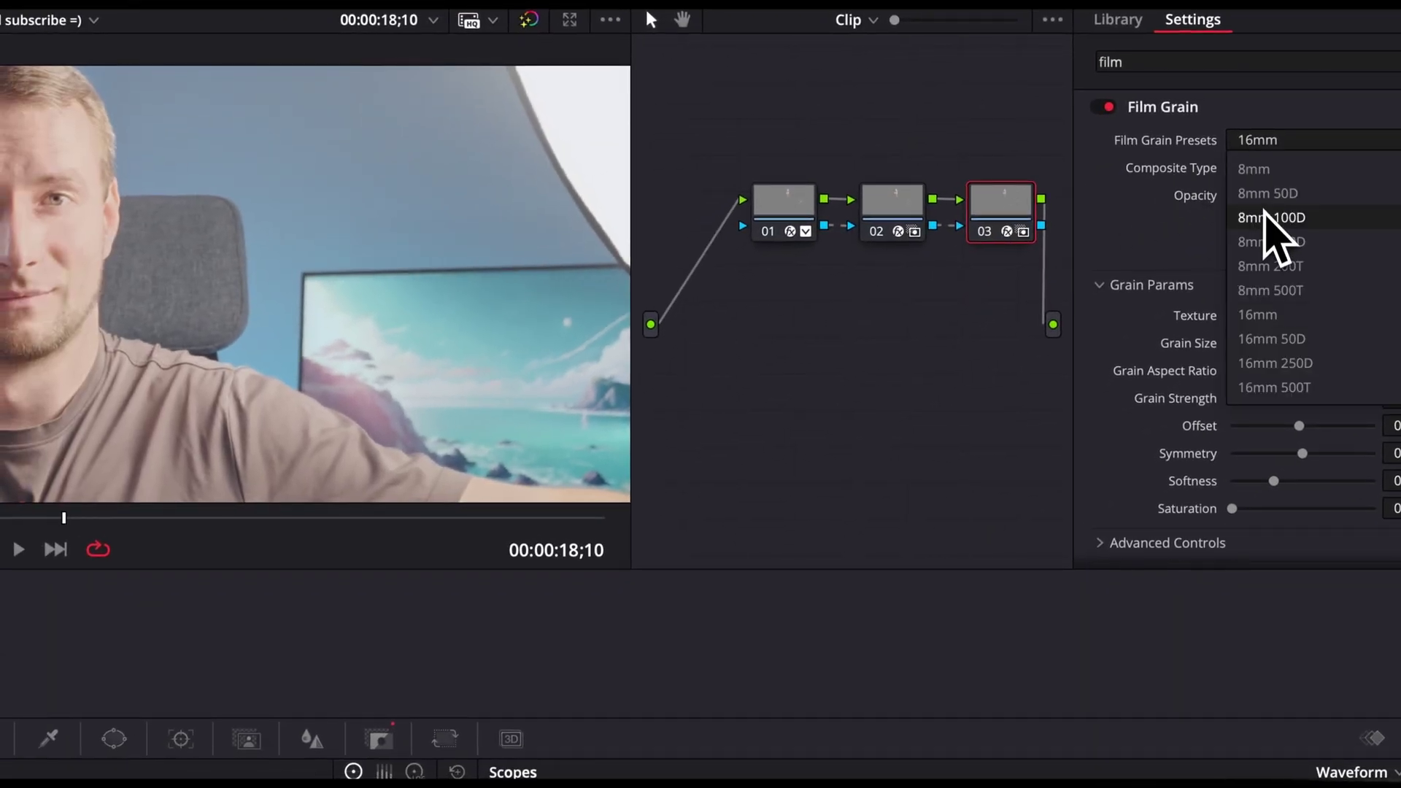
scroll(1270, 241, "down", 3)
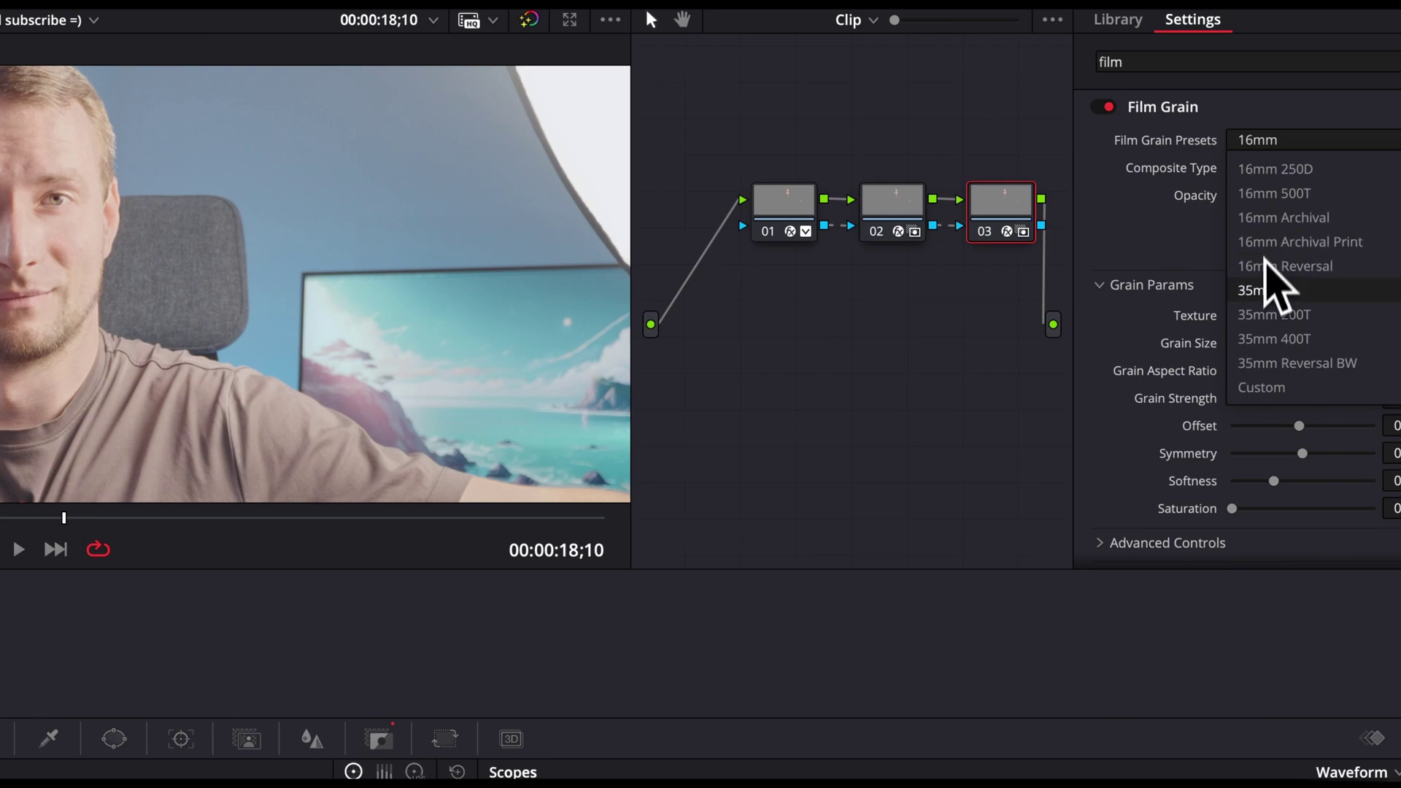
left_click(1269, 264)
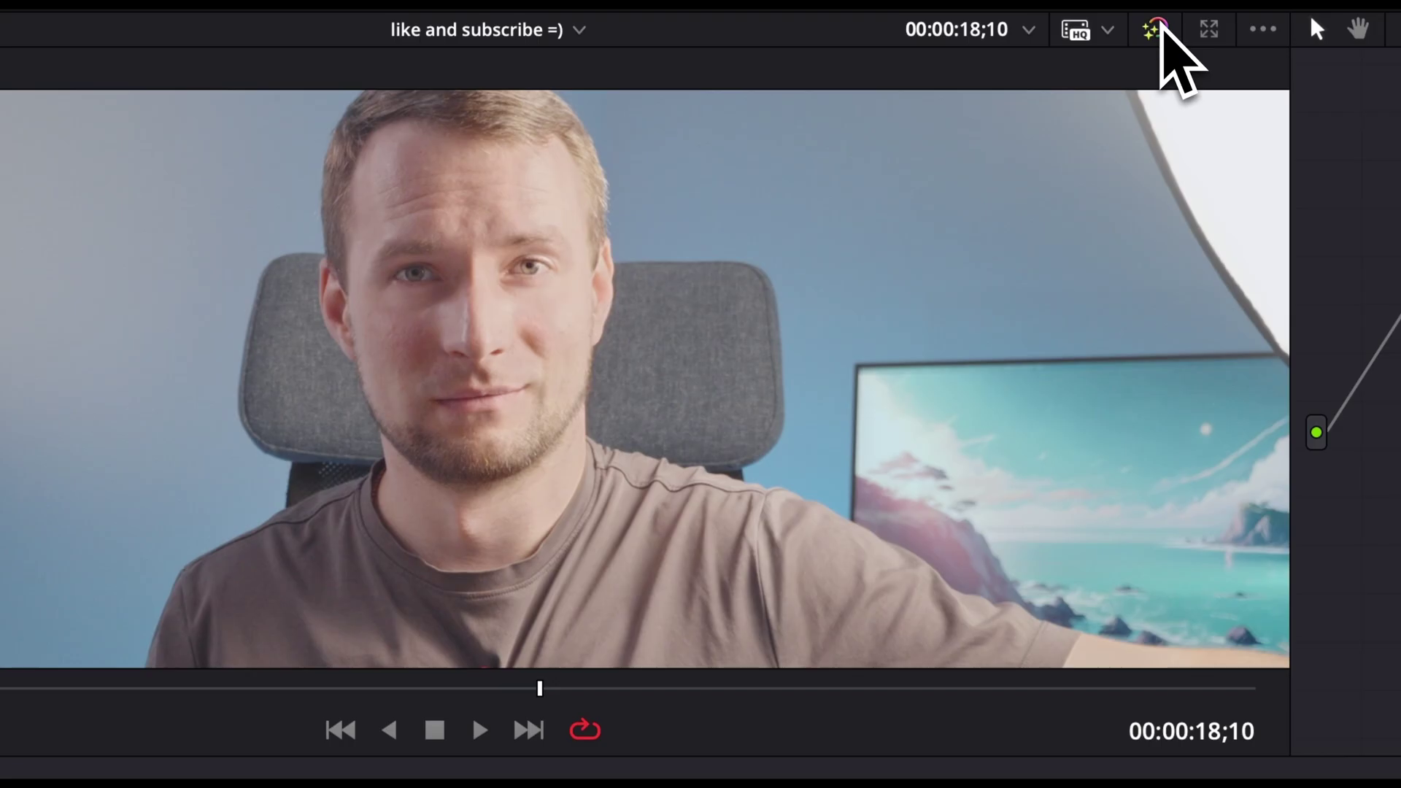
- Compare the face before and after by repeatedly bypassing and re-enabling the whole grade
left_click(531, 19)
left_click(532, 19)
left_click(1160, 27)
left_click(1161, 26)
left_click(1160, 27)
left_click(1160, 27)
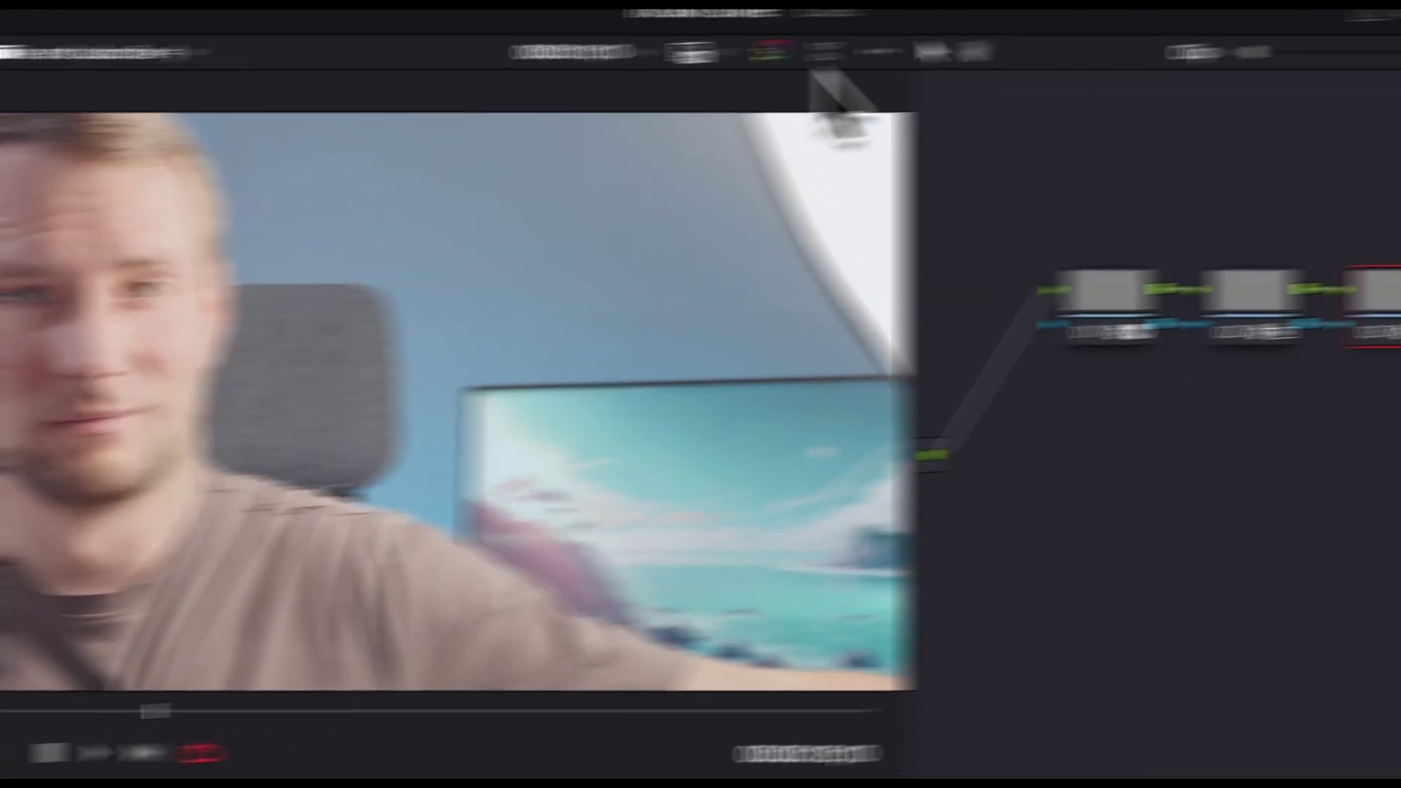
- Select nodes 01, 02 and 03 and combine them into a compound node
left_click_drag(625, 173, 1041, 458)
right_click(979, 339)
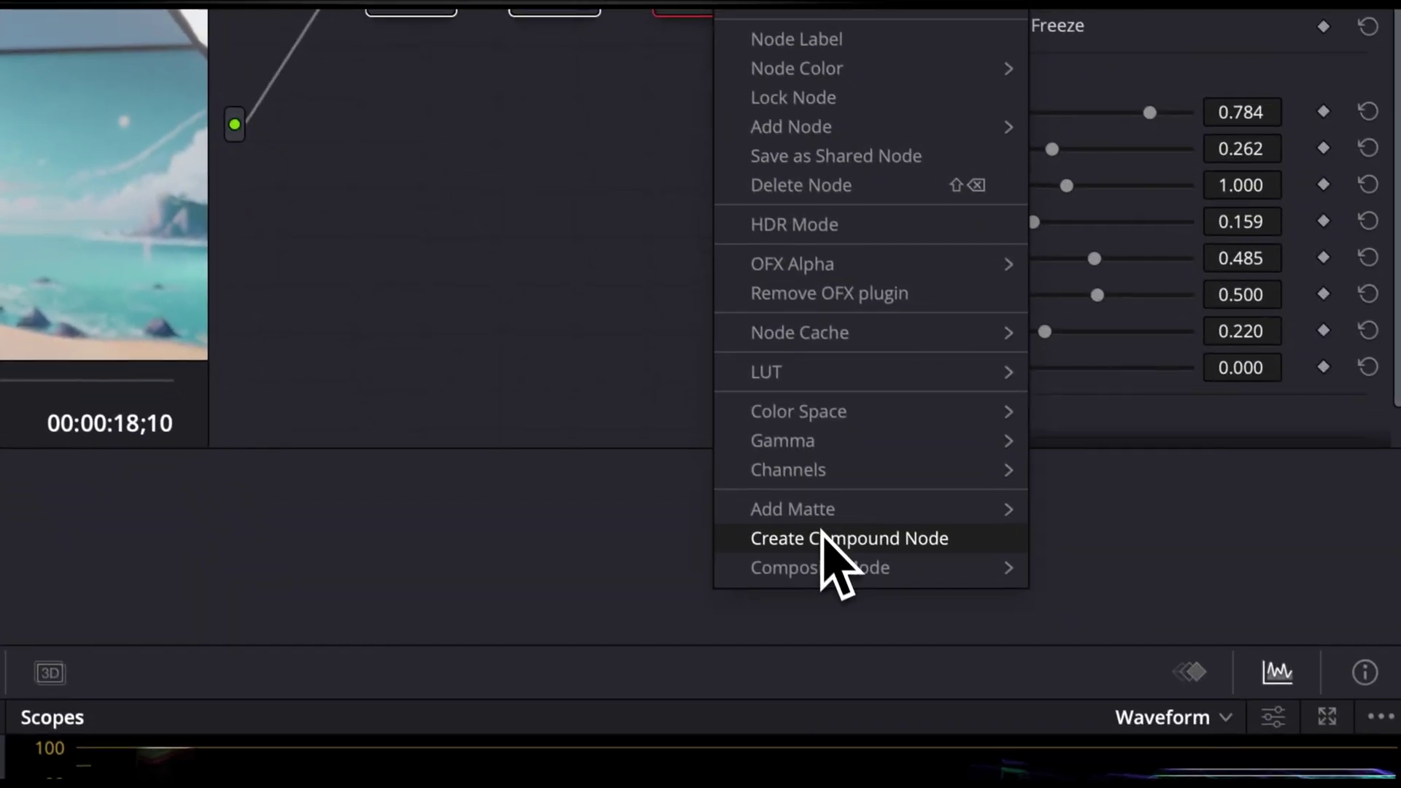
left_click(1085, 787)
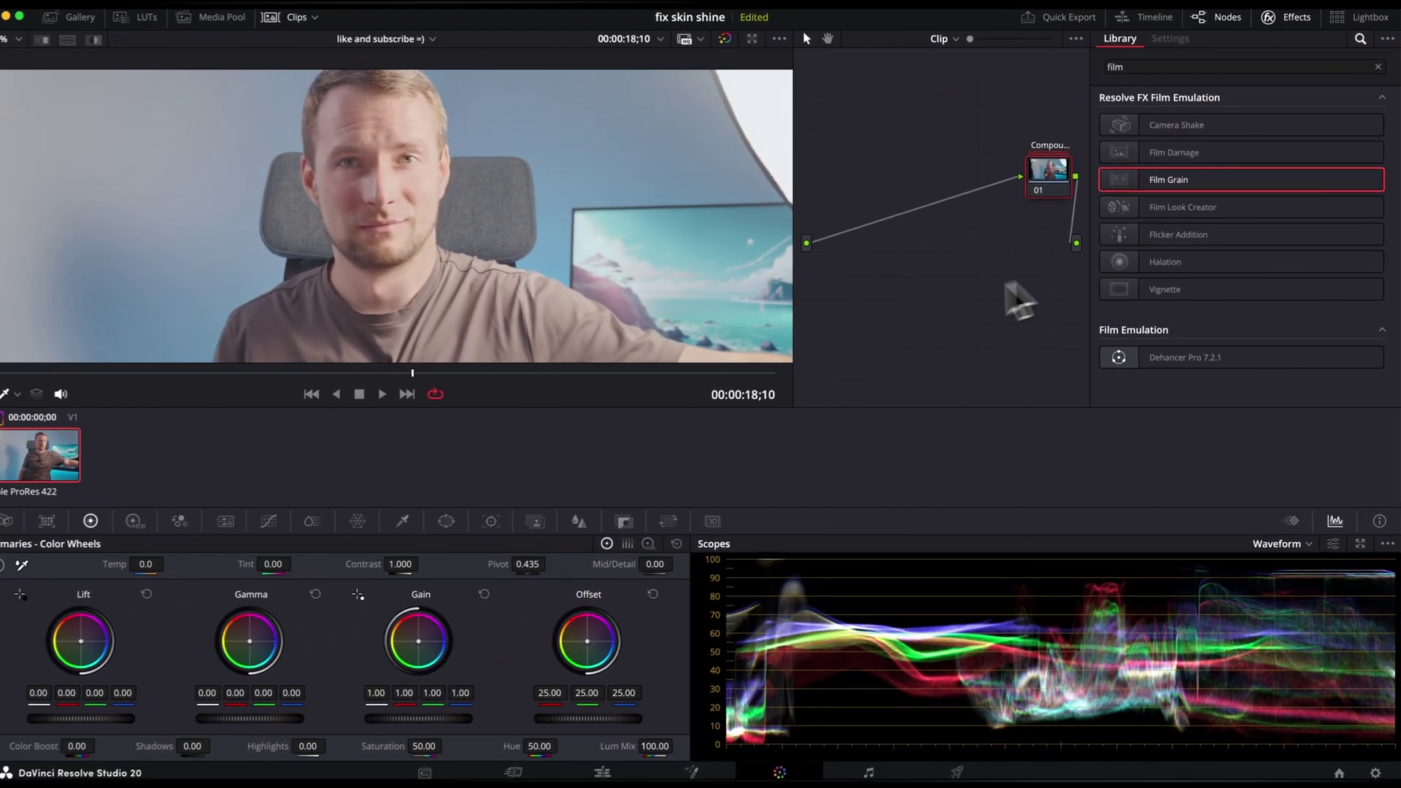
- Adjust the compound node's Key Output Gain to control the overall strength of the skin correction
left_click(636, 519)
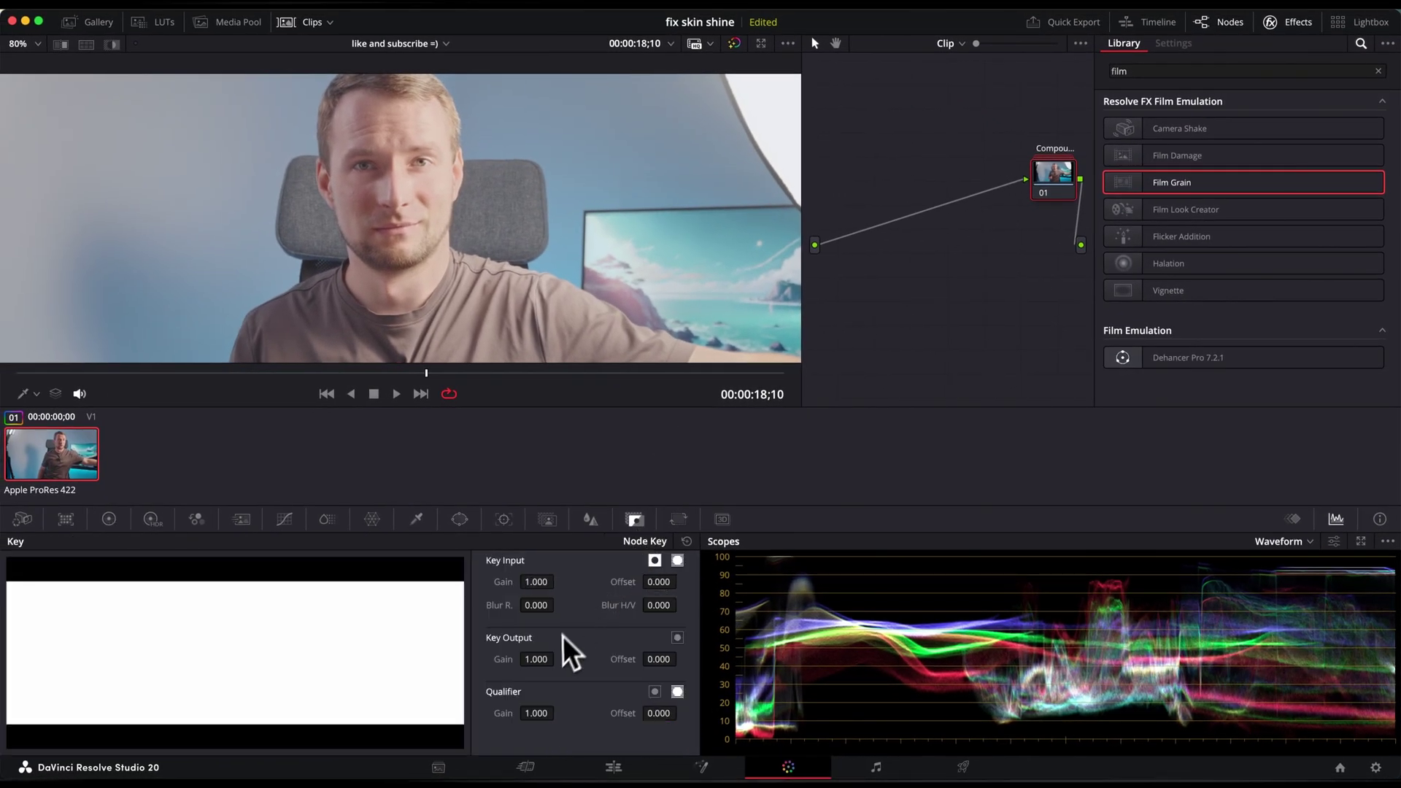
left_click_drag(558, 659, 558, 658)
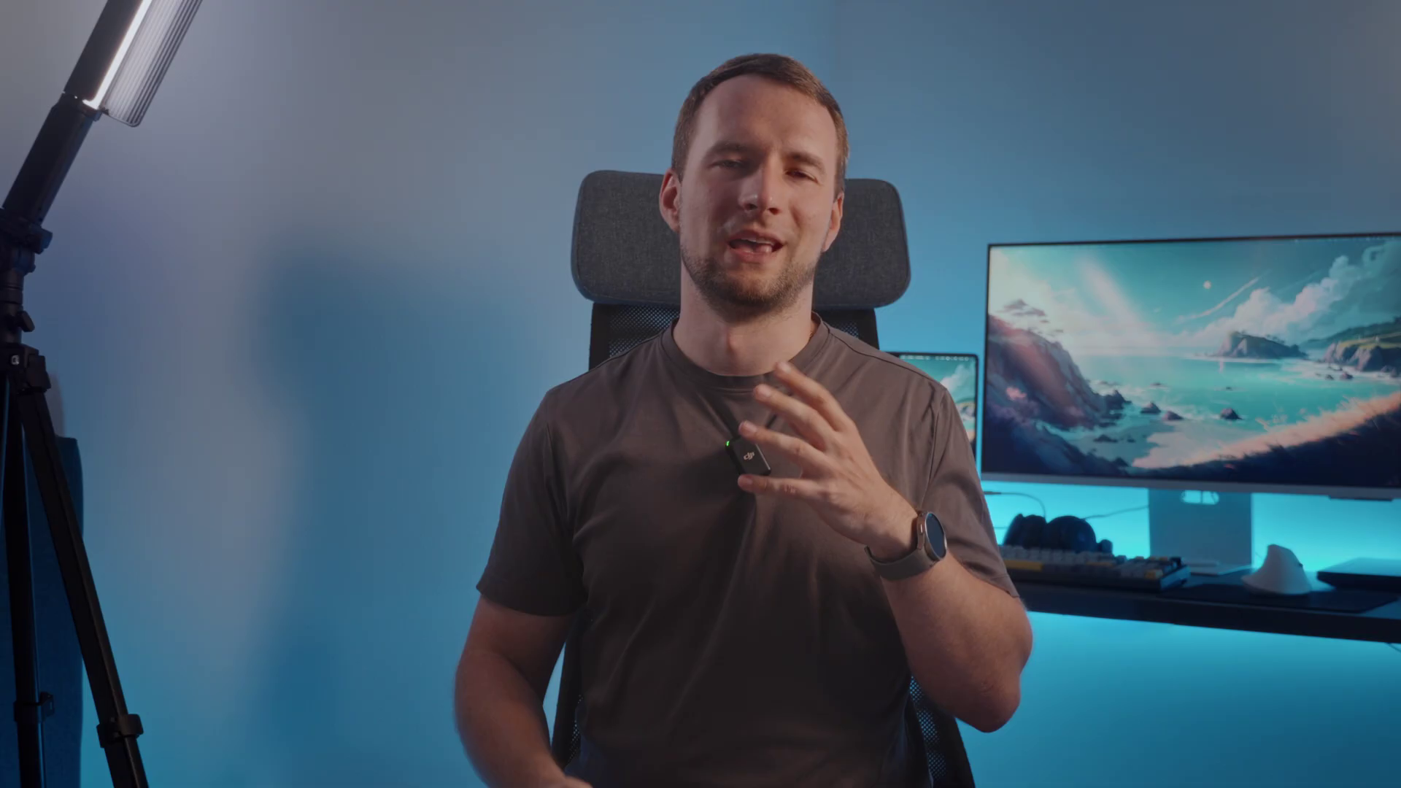